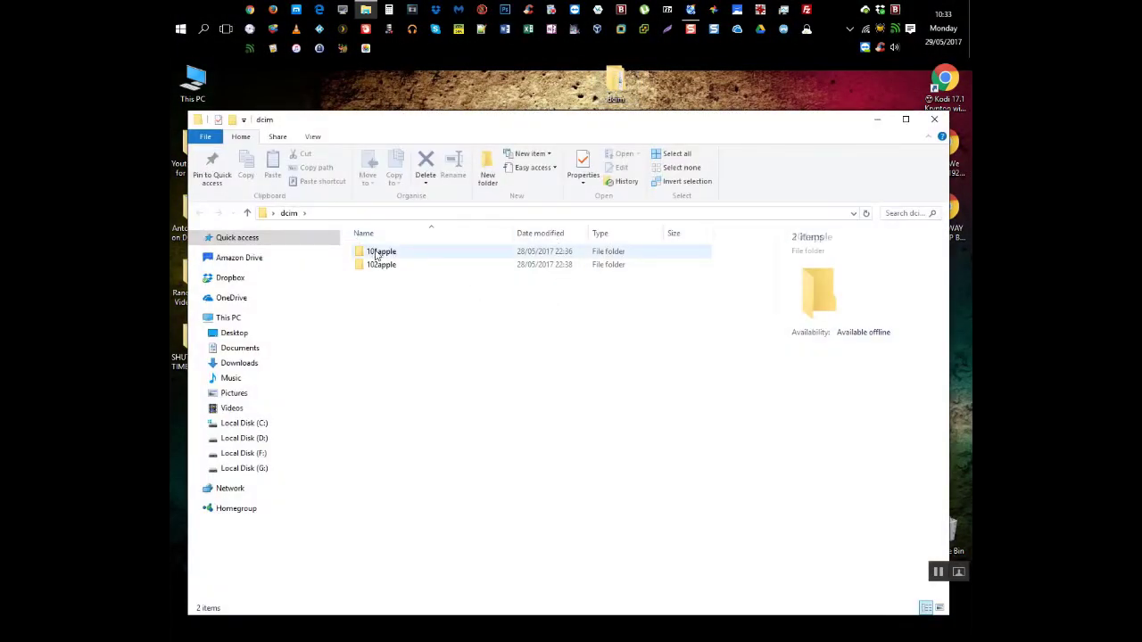
Step: Open the 101apple folder and copy the file name of IMG_1677.PNG
{"action": "double_click", "coordinate": [379, 252]}
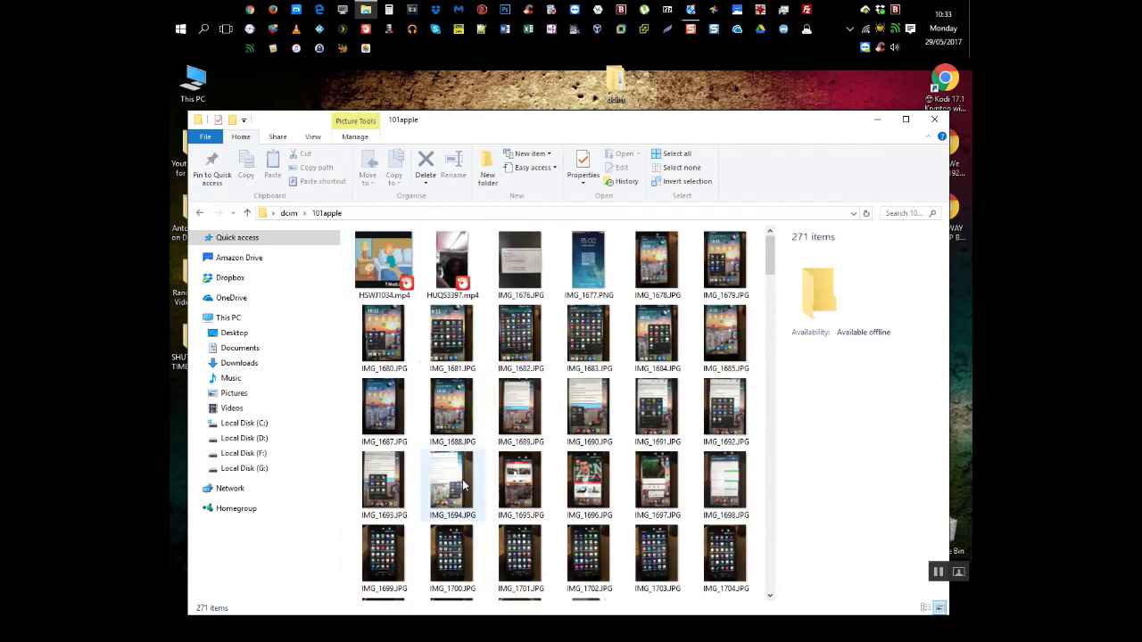
{"action": "left_click", "coordinate": [595, 301]}
{"action": "left_click", "coordinate": [583, 300]}
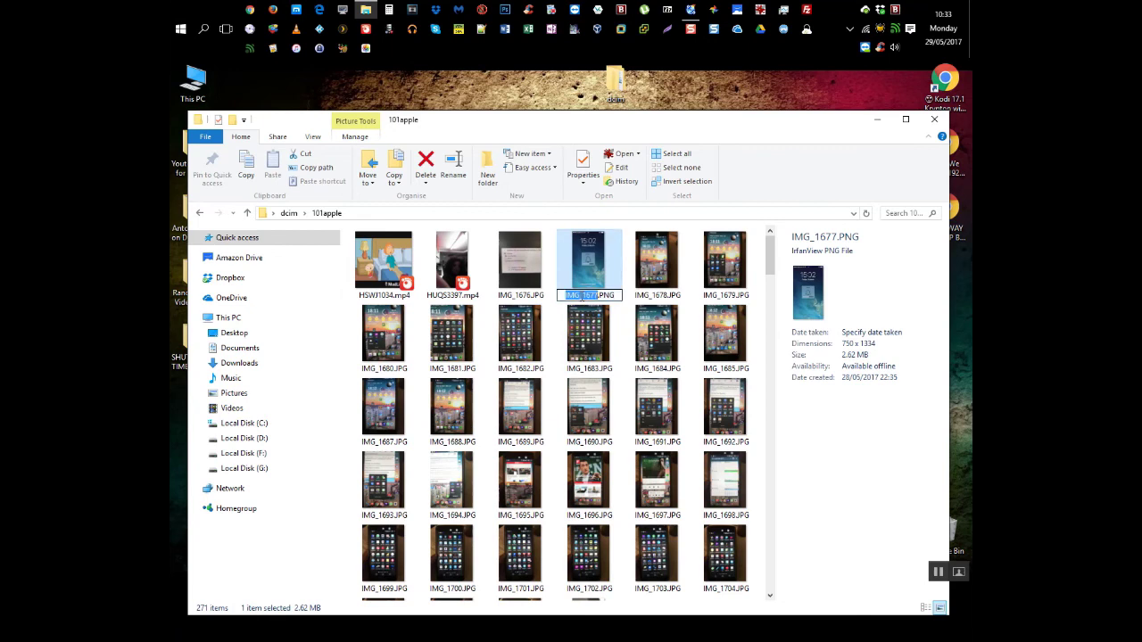
{"action": "right_click", "coordinate": [592, 297]}
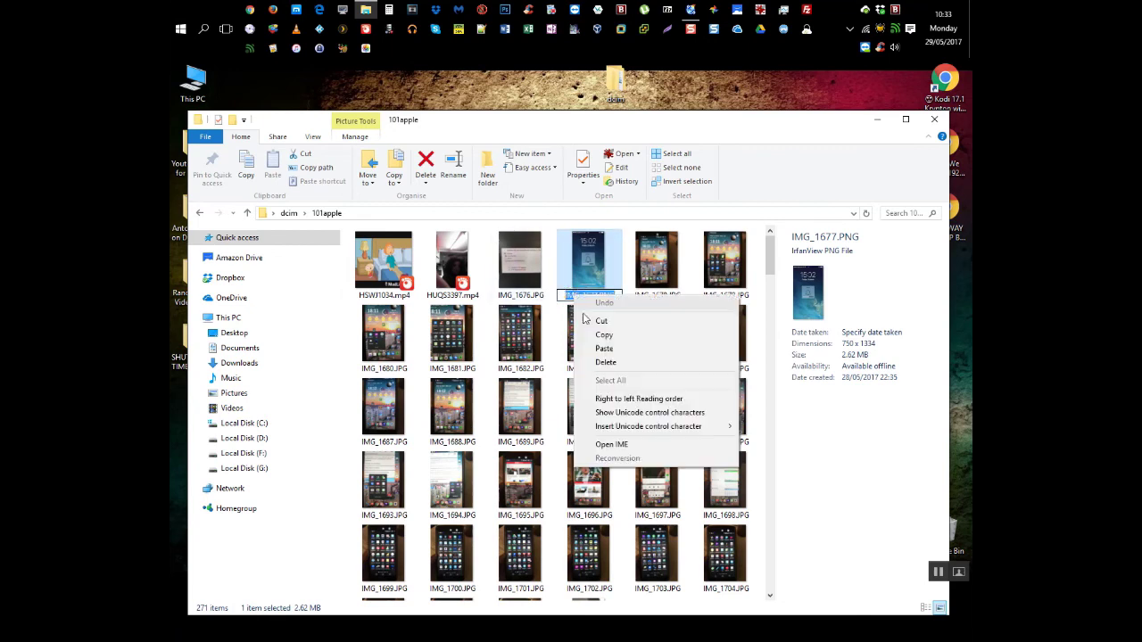
{"action": "left_click", "coordinate": [601, 336]}
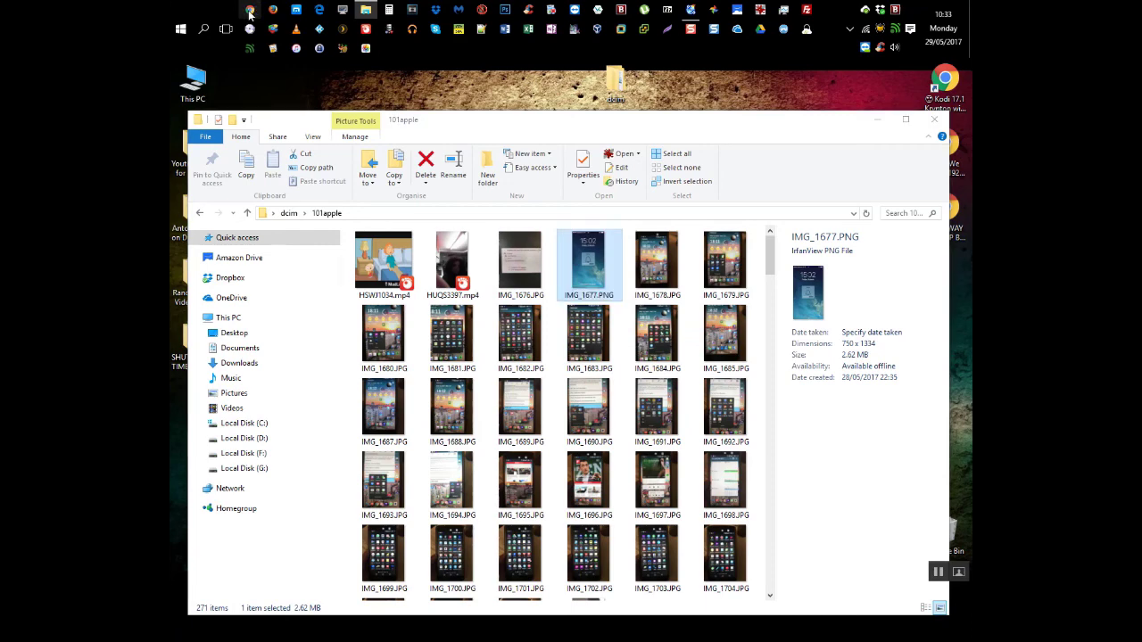
{"action": "left_click", "coordinate": [251, 12]}
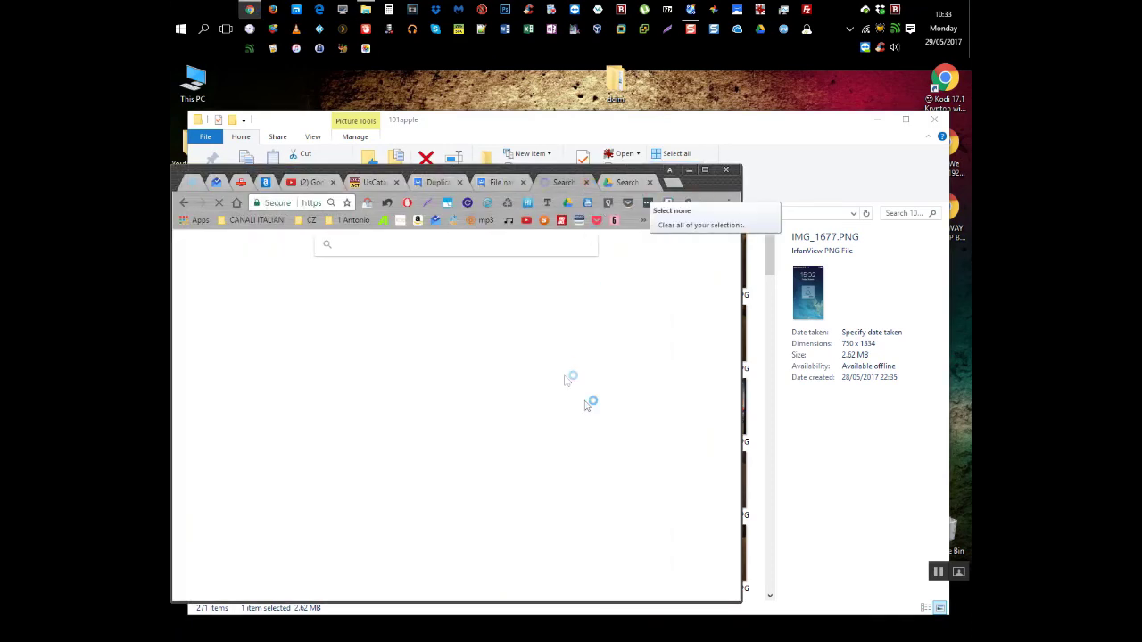
Step: Search Google Photos for the pasted IMG_1677.PNG, then trim the query to IMG
{"action": "right_click", "coordinate": [395, 248]}
{"action": "left_click", "coordinate": [426, 321]}
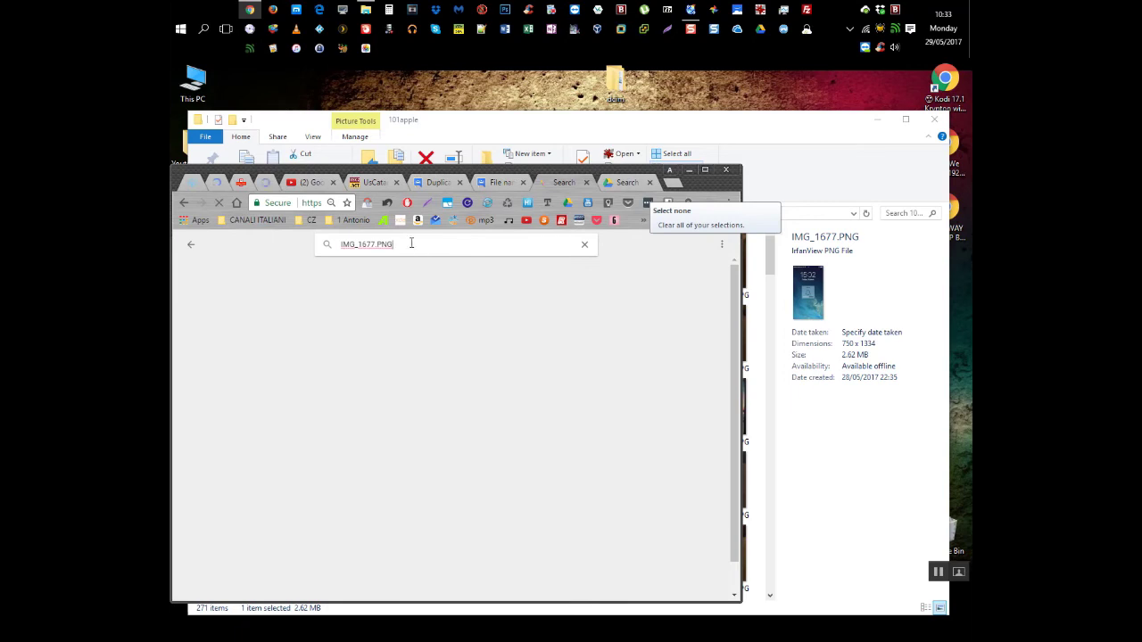
{"action": "key", "text": "Return"}
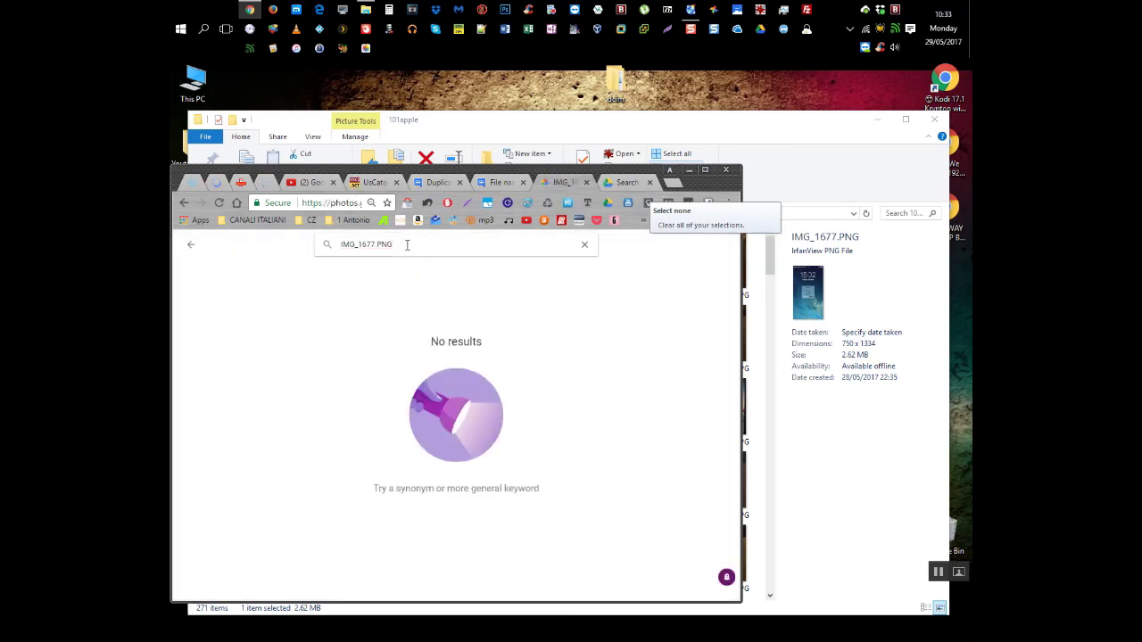
{"action": "key", "text": "BackSpace"}
{"action": "key", "text": "BackSpace"}
{"action": "key", "text": "BackSpace"}
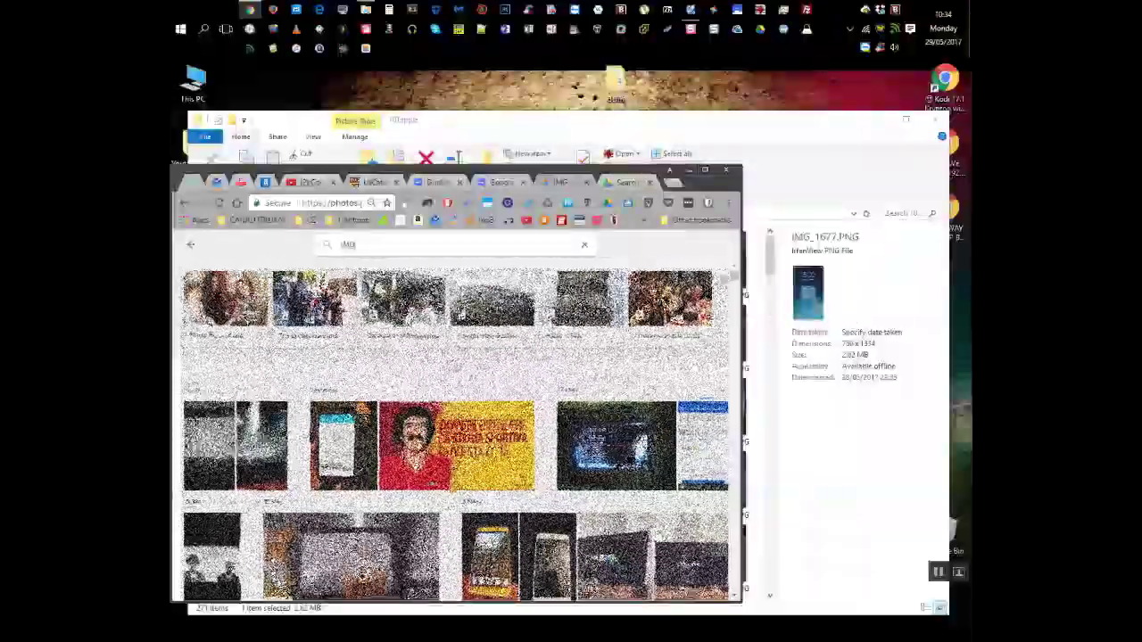
Step: Open IMG_1677.PNG's Properties and note its modified date, 03 March 2017
{"action": "right_click", "coordinate": [844, 393]}
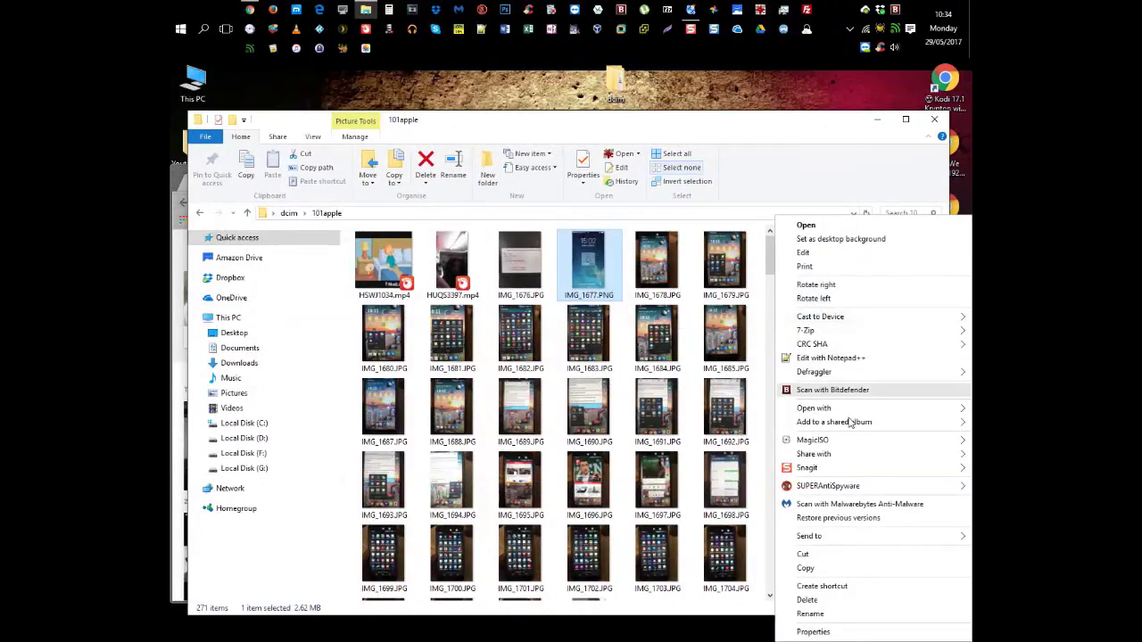
{"action": "left_click", "coordinate": [814, 631]}
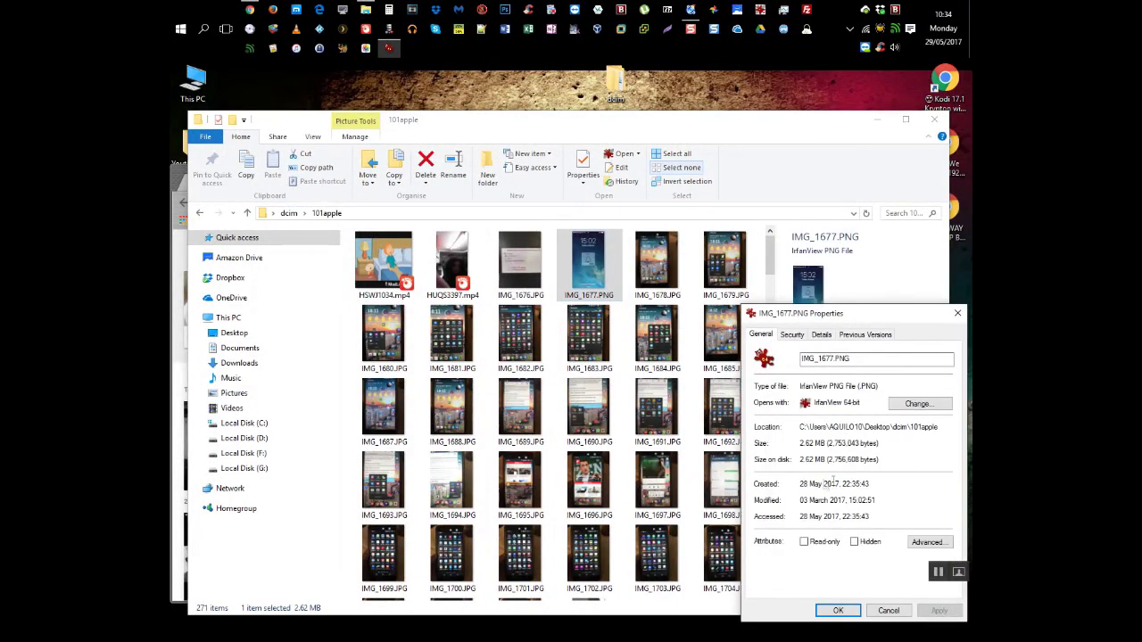
{"action": "left_click_drag", "start_coordinate": [835, 501], "coordinate": [806, 499]}
{"action": "left_click", "coordinate": [173, 174]}
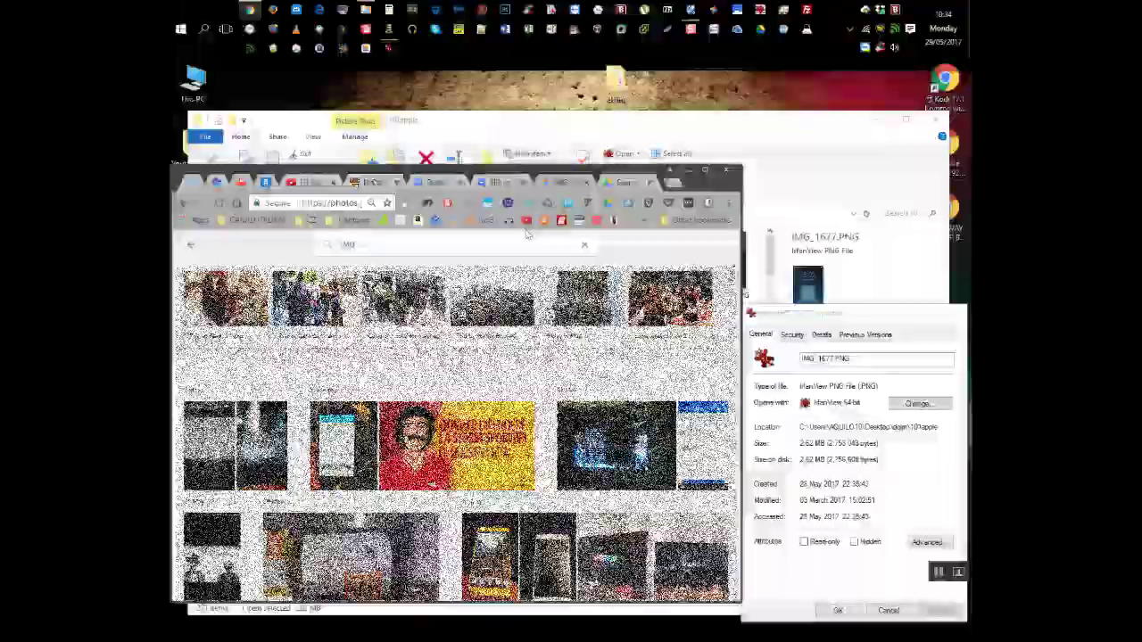
Step: Replace the IMG query with a search for 3rd march 2017
{"action": "left_click_drag", "start_coordinate": [367, 244], "coordinate": [308, 244]}
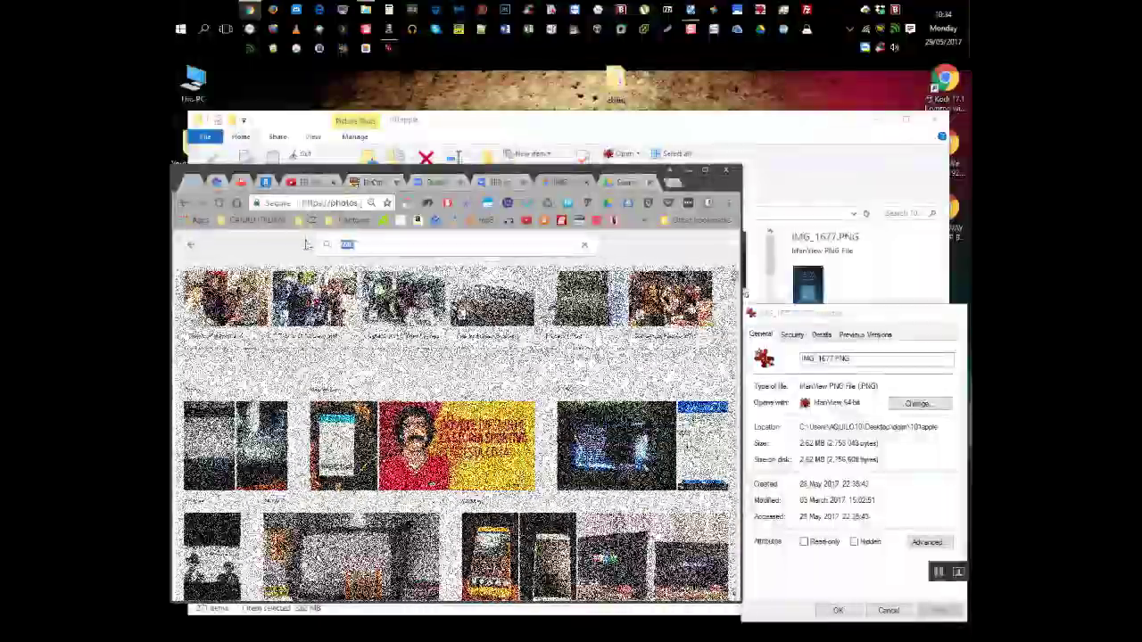
{"action": "type", "text": "sarn"}
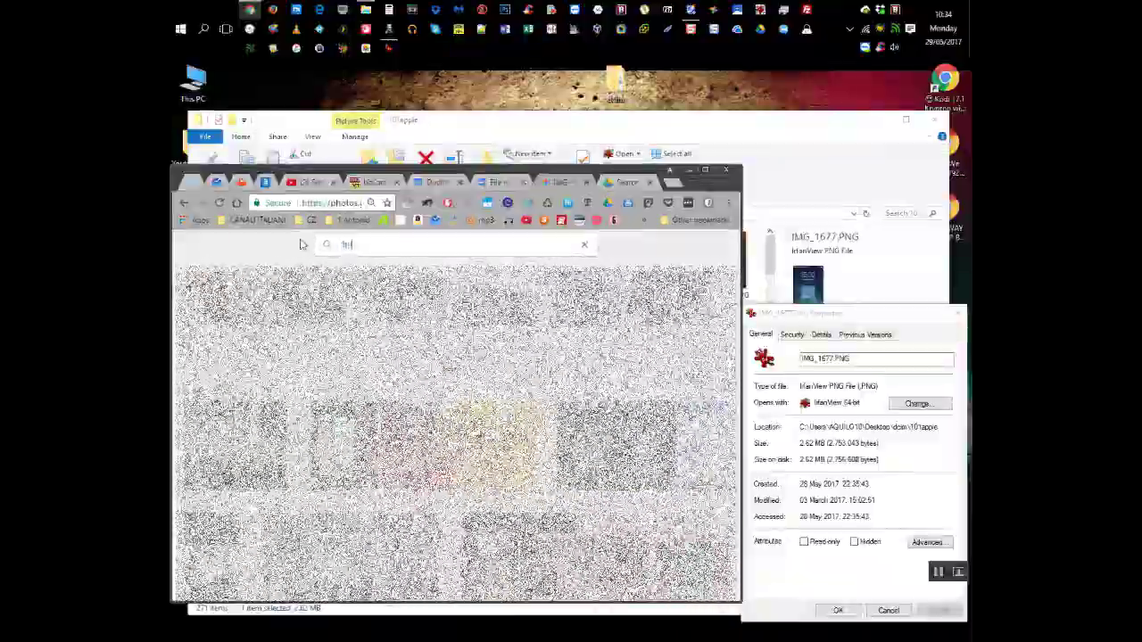
{"action": "type", "text": "arpacifi"}
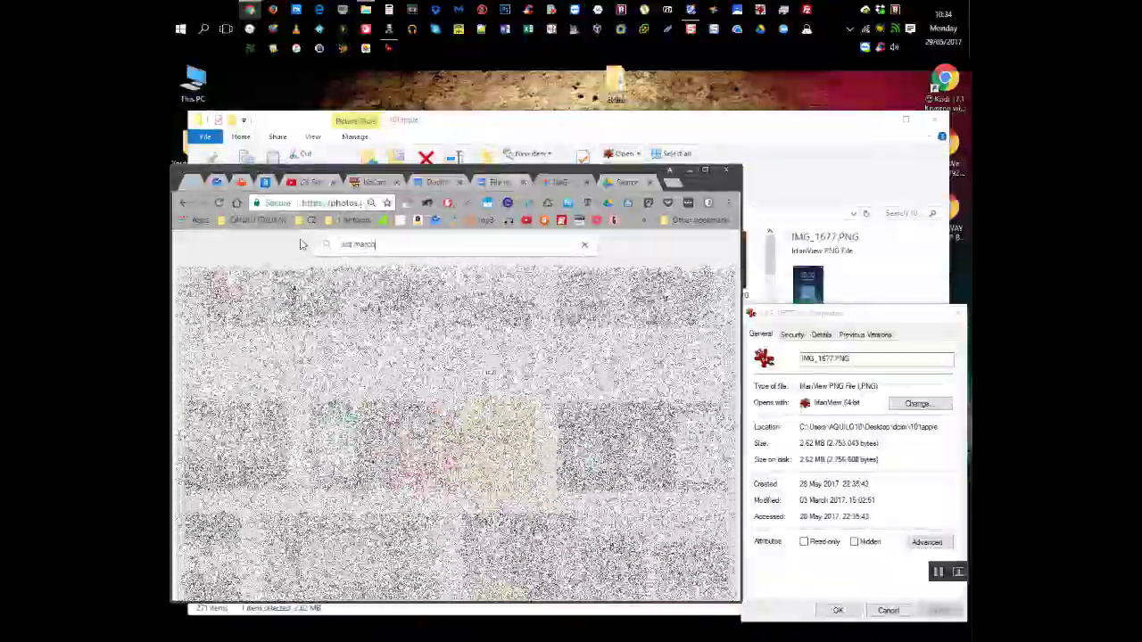
{"action": "type", "text": "7"}
{"action": "key", "text": "Return"}
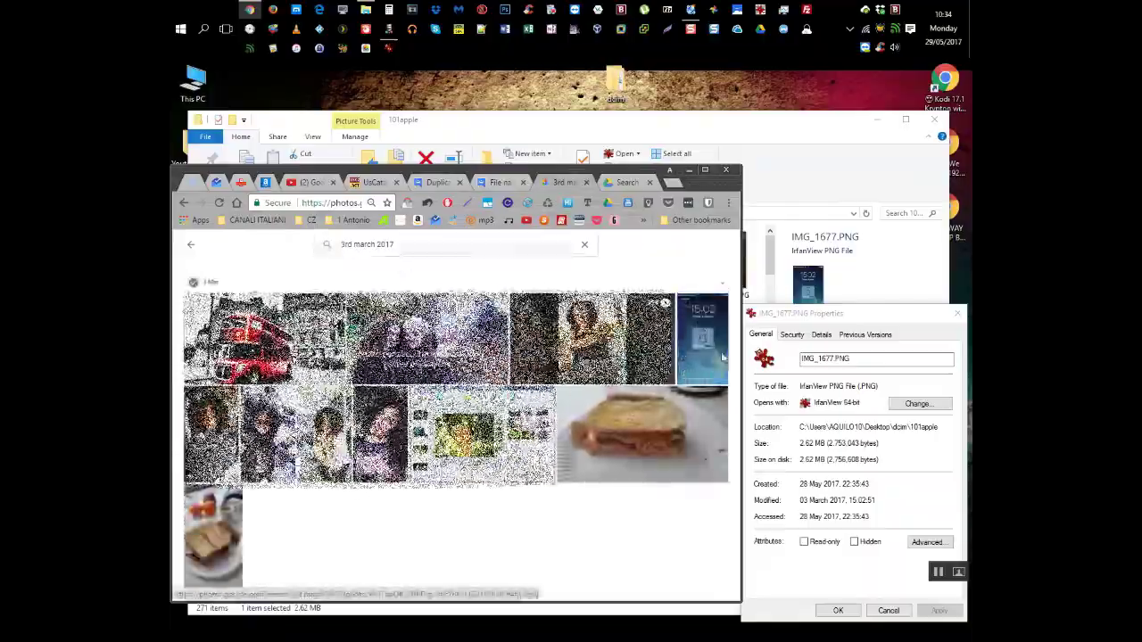
Step: Open the blue lock-screen photo, compare it with IMG_1677.PNG's properties, then clear the search
{"action": "left_click", "coordinate": [719, 358]}
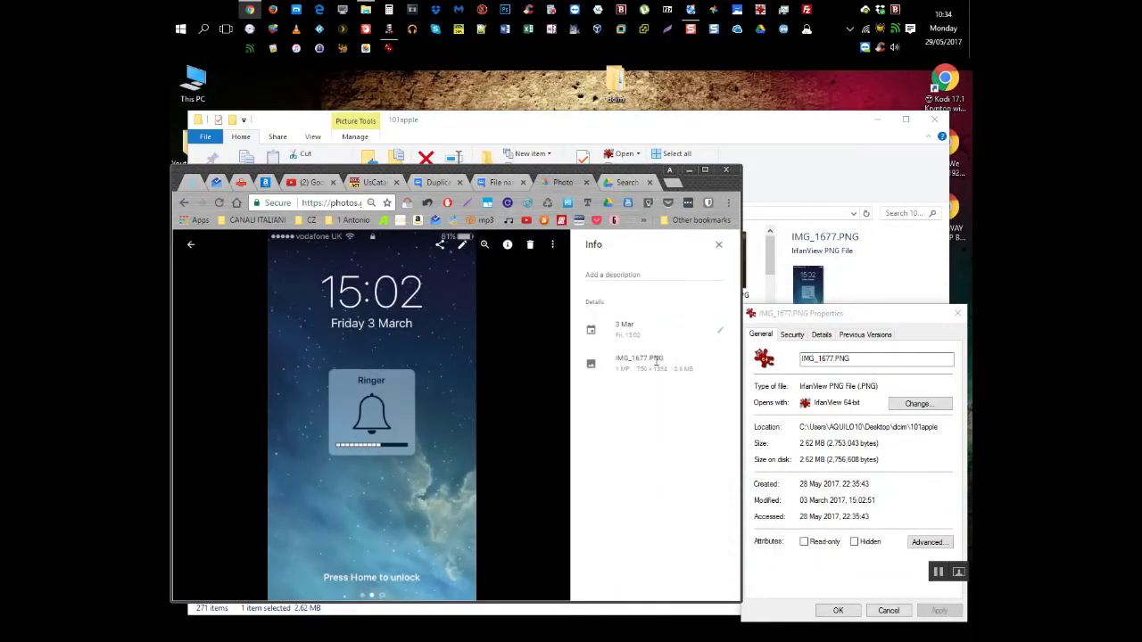
{"action": "key", "text": "alt+Tab"}
{"action": "key", "text": "ctrl+c"}
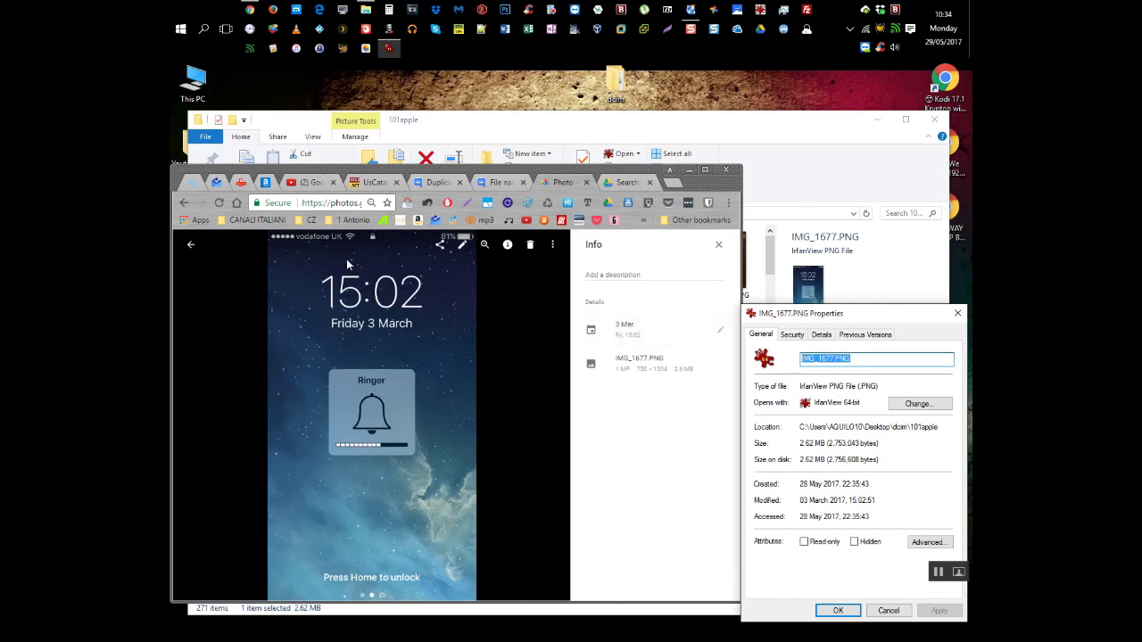
{"action": "scroll", "coordinate": [533, 339], "scroll_direction": "up", "scroll_amount": 2}
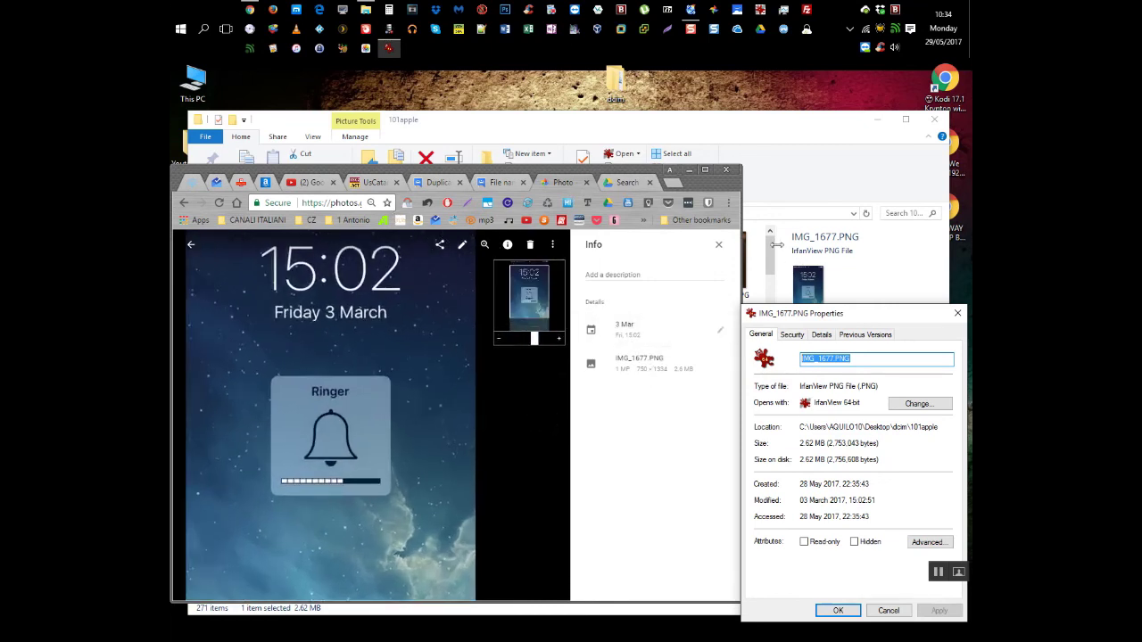
{"action": "left_click", "coordinate": [718, 244]}
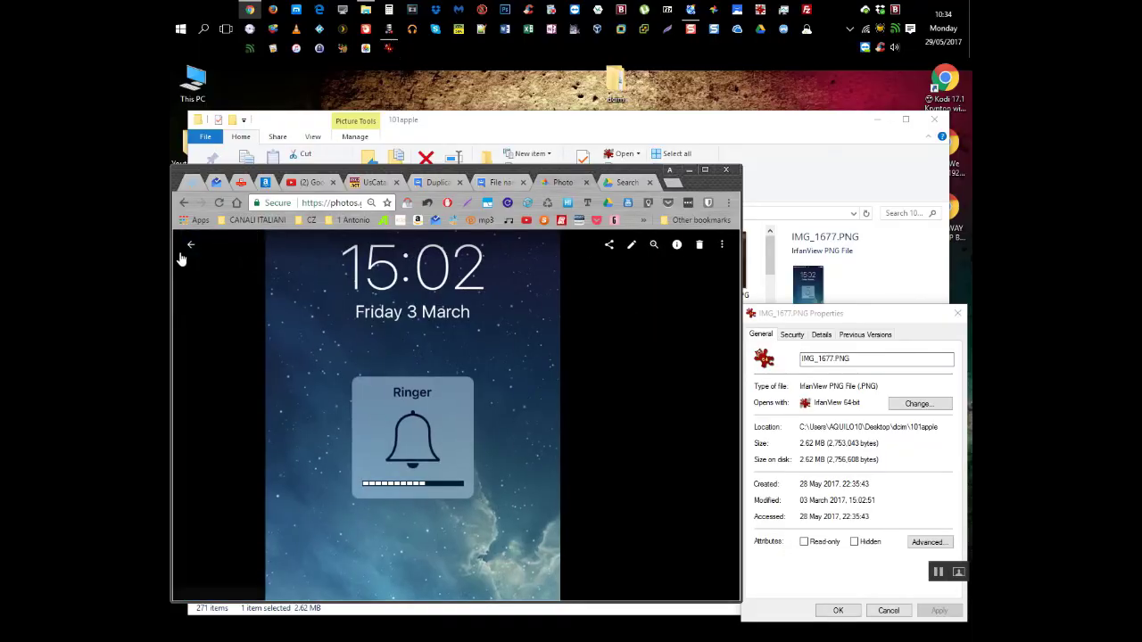
{"action": "left_click", "coordinate": [192, 248]}
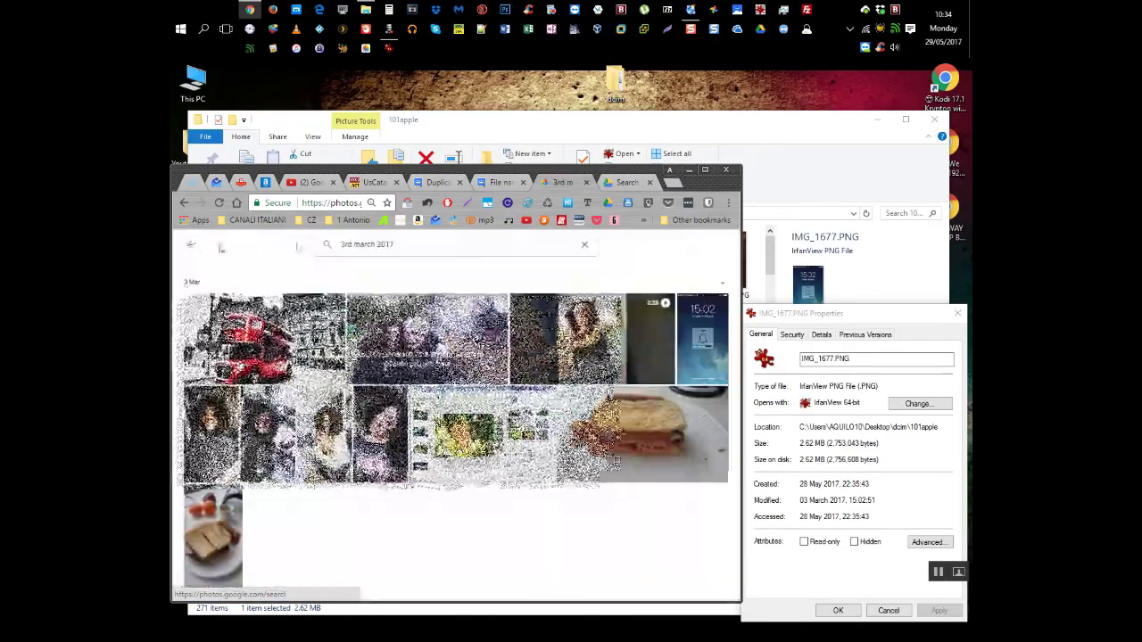
{"action": "left_click", "coordinate": [585, 245]}
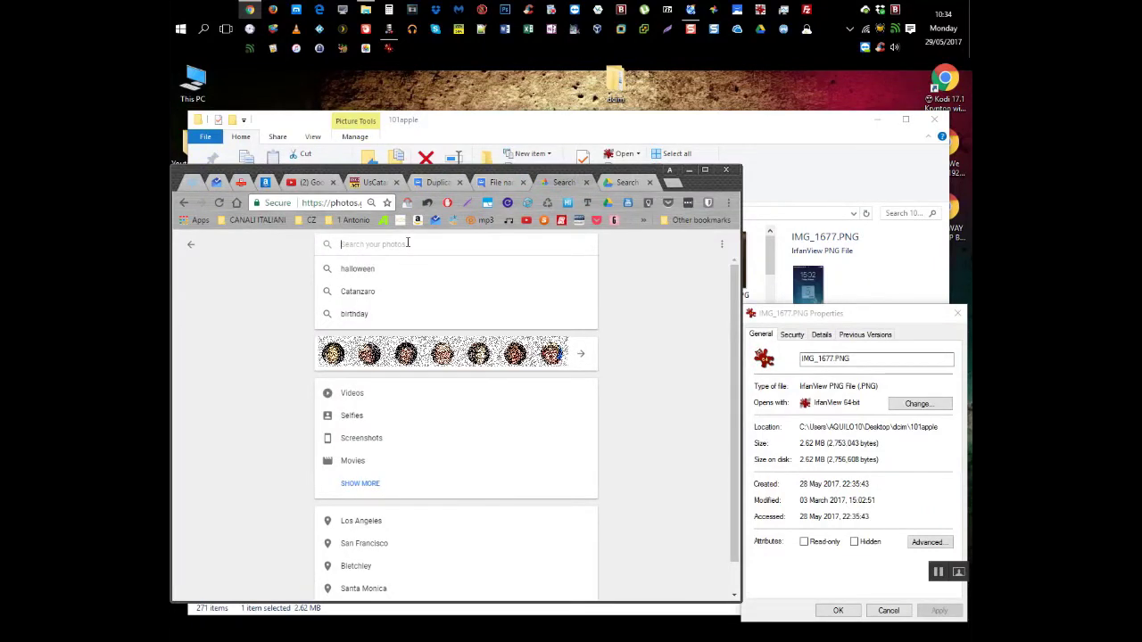
Step: Search Google Photos for IMG1677.PNG, the pasted name without its underscore
{"action": "key", "text": "ctrl+v"}
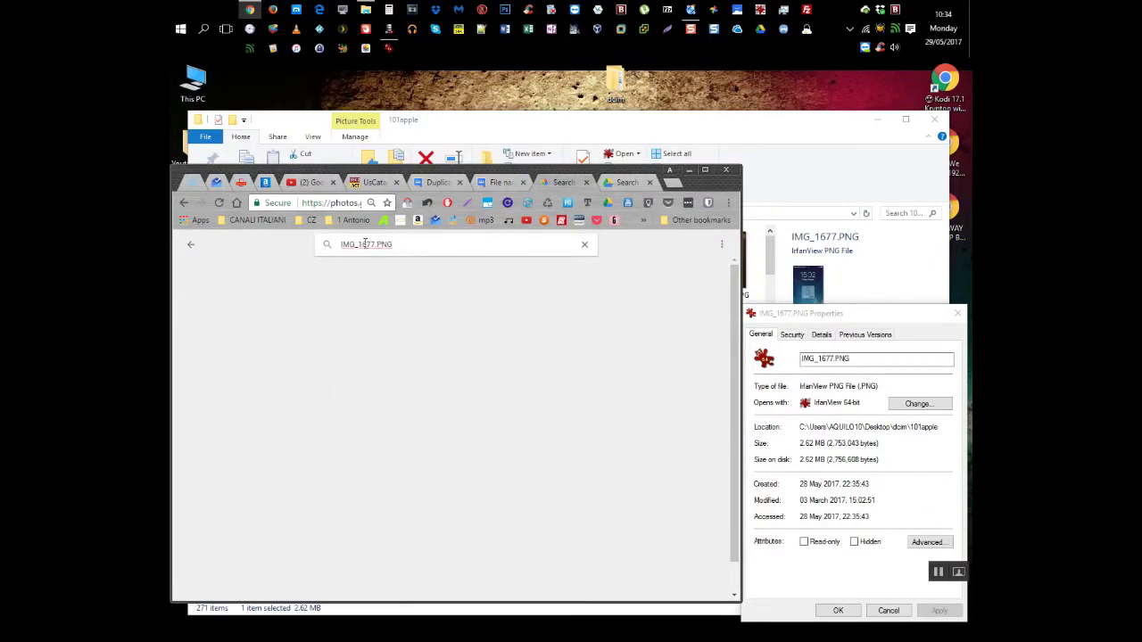
{"action": "key", "text": "BackSpace"}
{"action": "key", "text": "Return"}
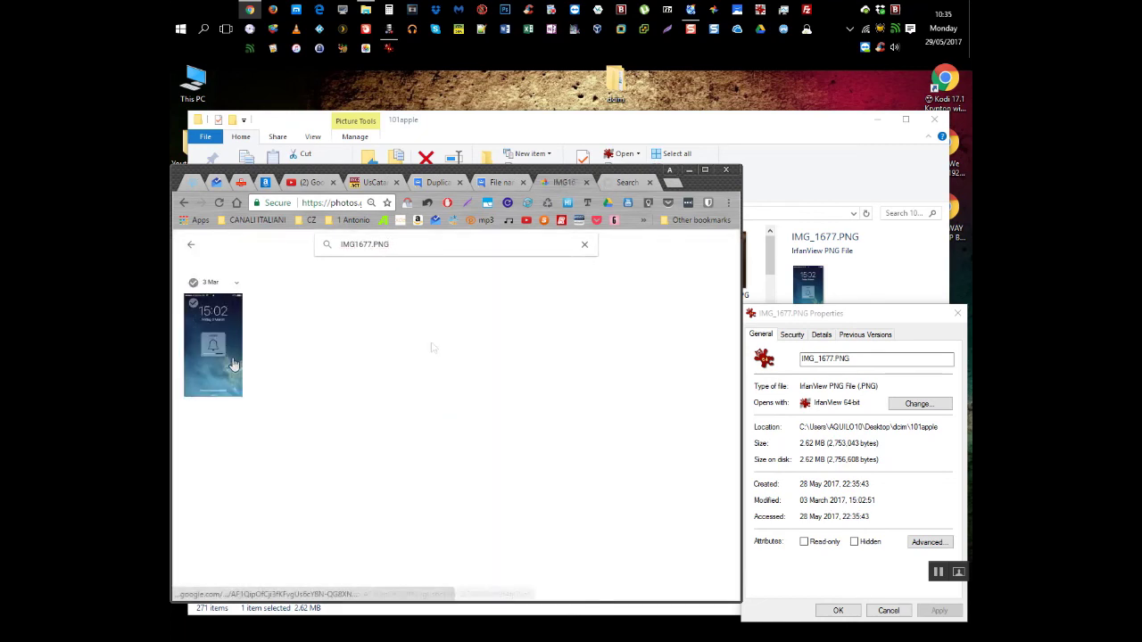
{"action": "left_click", "coordinate": [627, 182]}
Step: Search Google Drive for IMG_1677.PNG and minimize File Explorer
{"action": "left_click", "coordinate": [428, 249]}
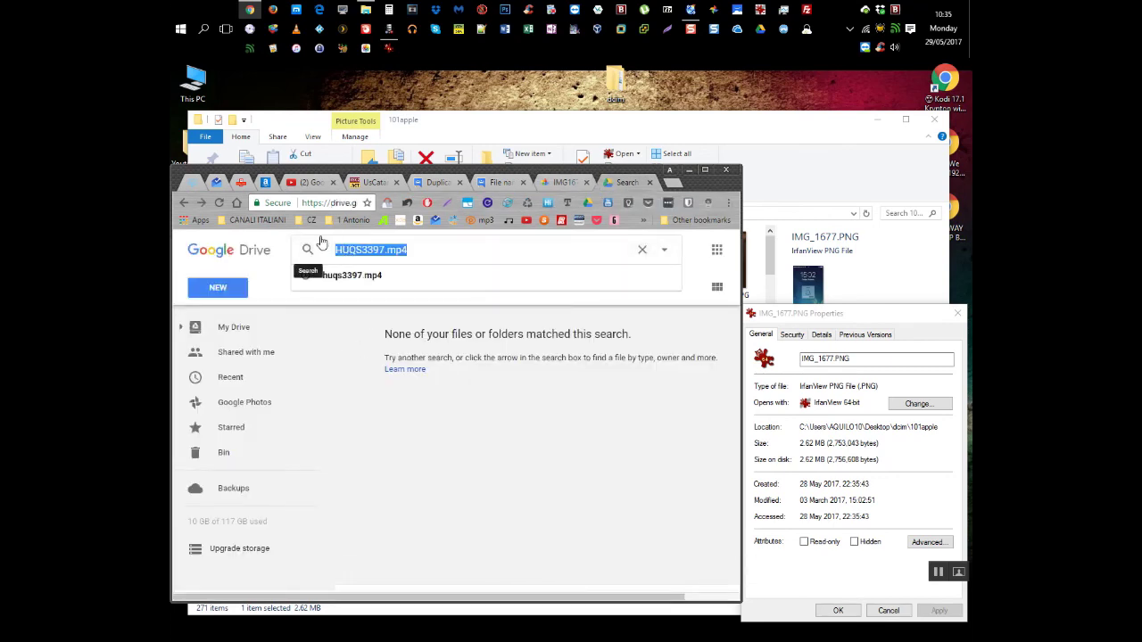
{"action": "key", "text": "ctrl+v"}
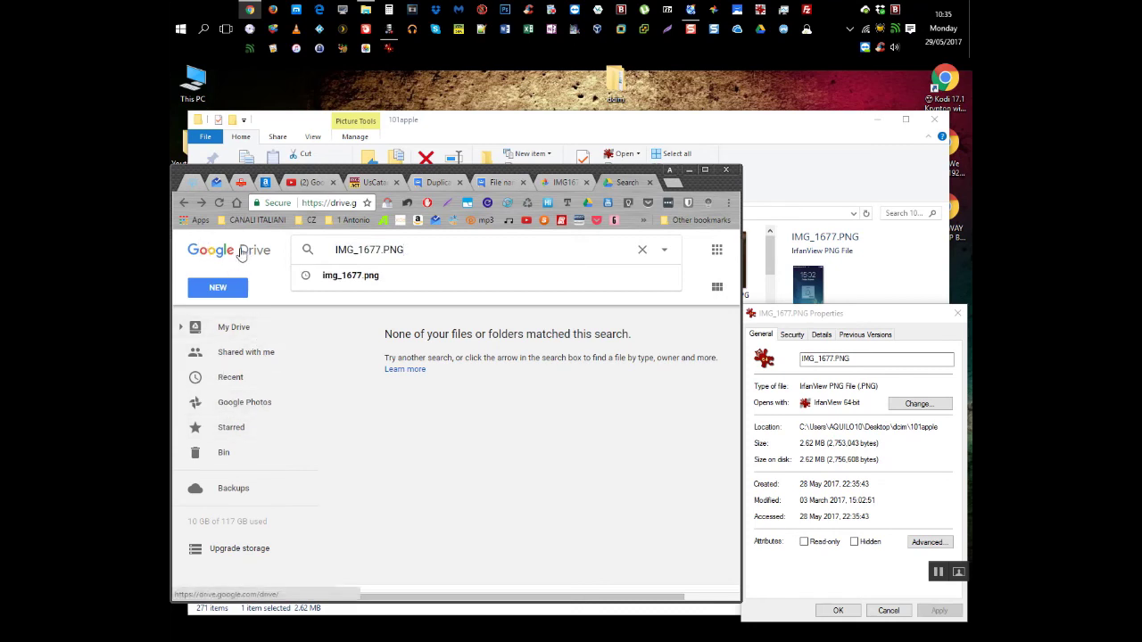
{"action": "key", "text": "Return"}
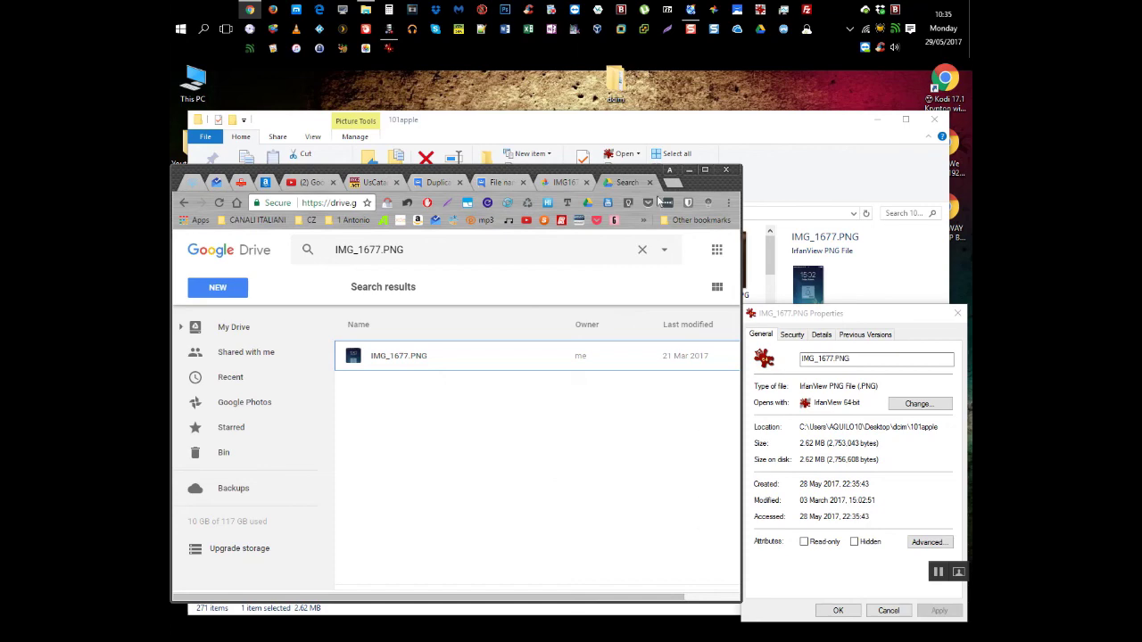
{"action": "left_click", "coordinate": [849, 128]}
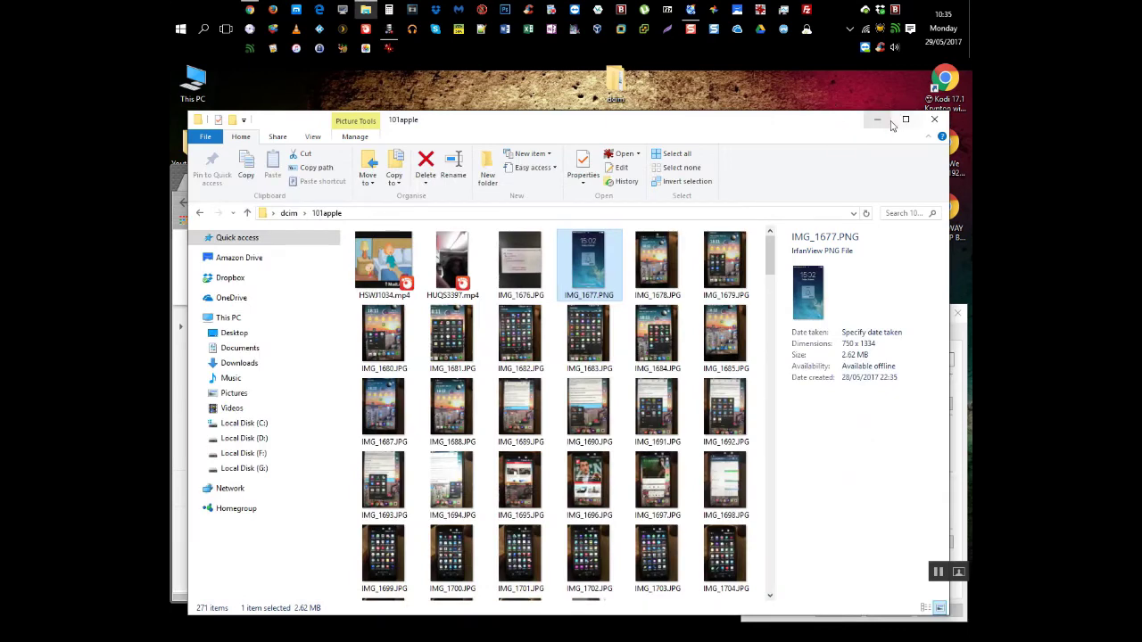
{"action": "left_click", "coordinate": [873, 121]}
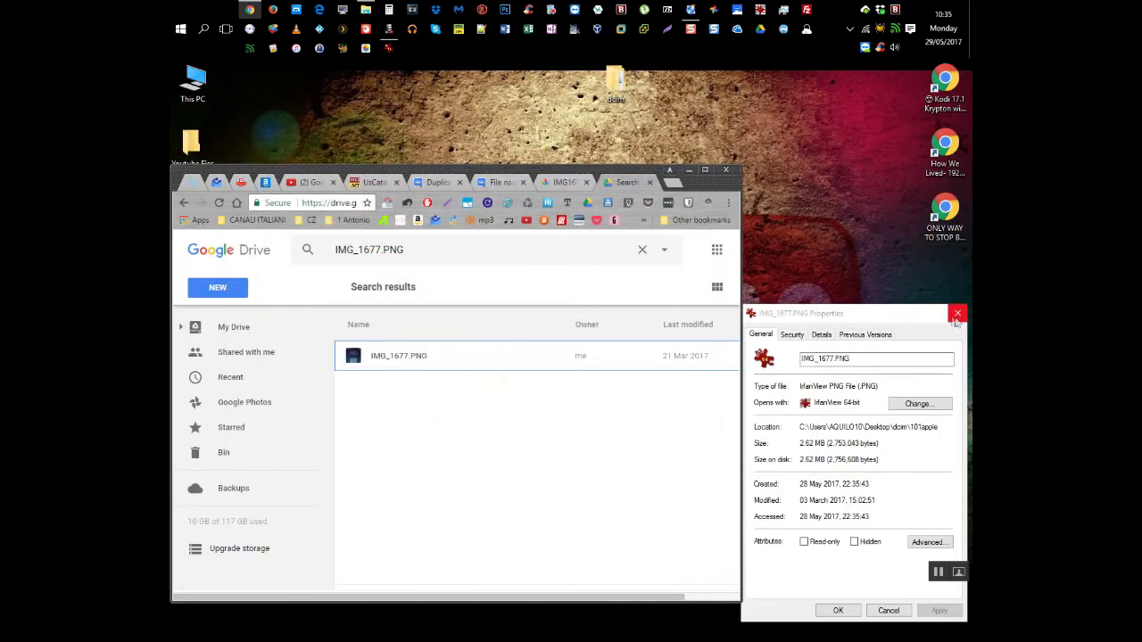
Step: Close the IMG_1677.PNG properties and delete the IMG2071 query from the Photos search
{"action": "left_click", "coordinate": [688, 171]}
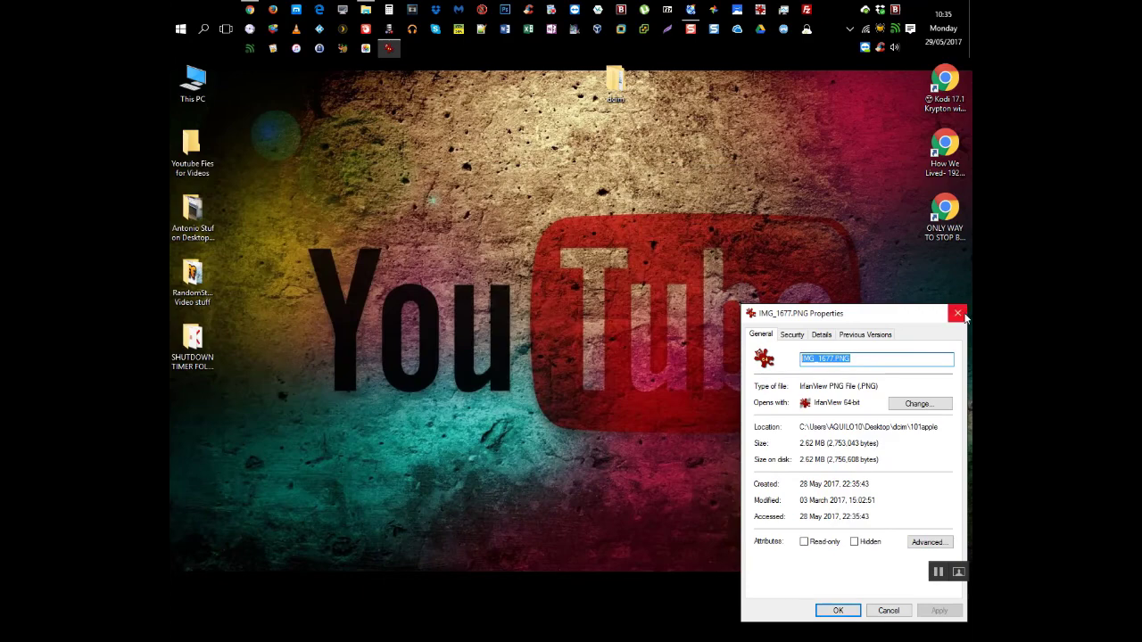
{"action": "left_click", "coordinate": [957, 313]}
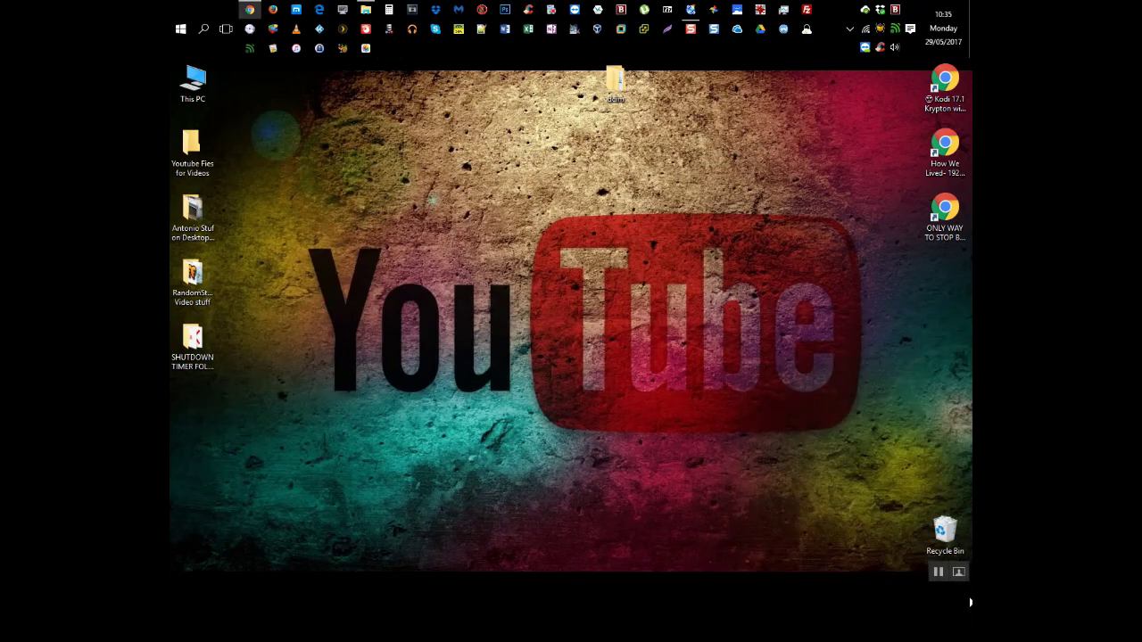
{"action": "left_click", "coordinate": [938, 571]}
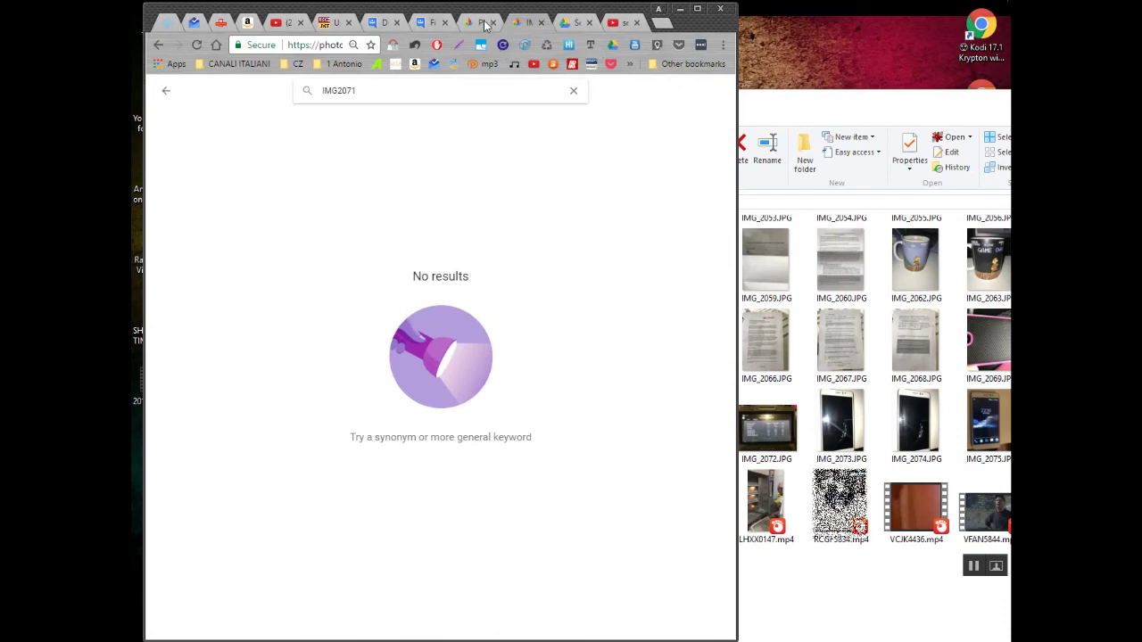
{"action": "left_click", "coordinate": [522, 23]}
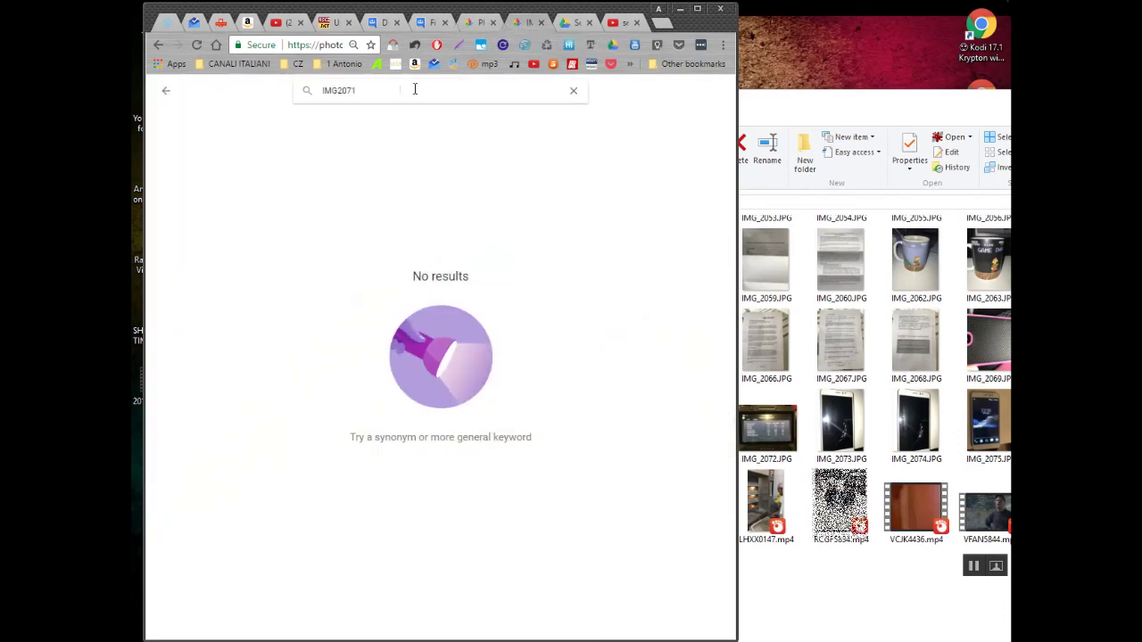
{"action": "left_click_drag", "start_coordinate": [415, 89], "coordinate": [208, 110]}
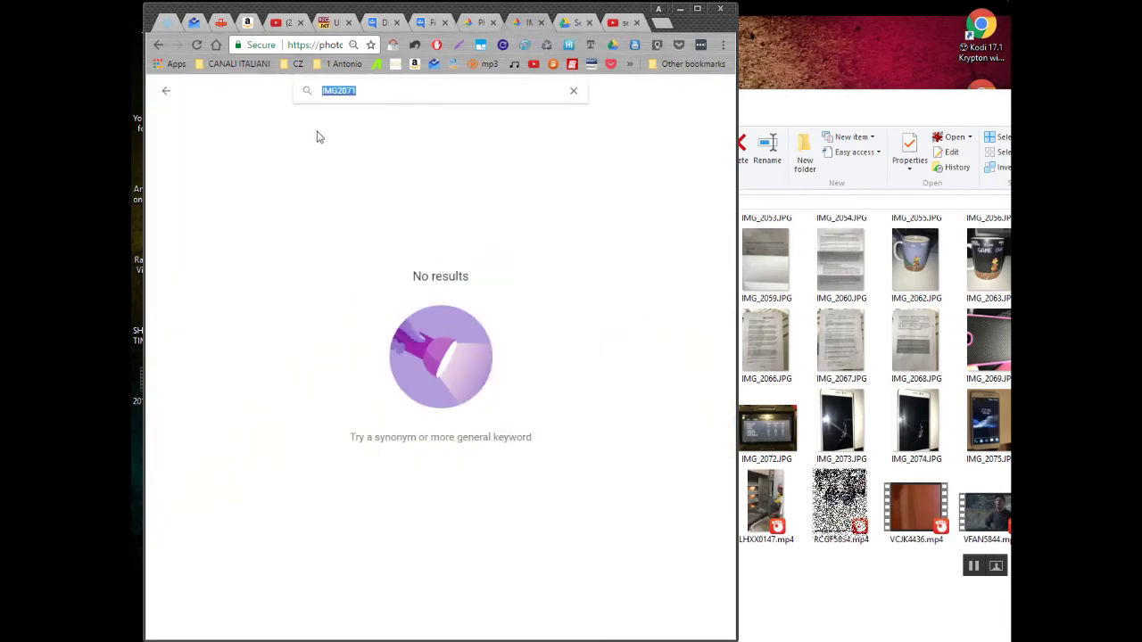
{"action": "key", "text": "BackSpace"}
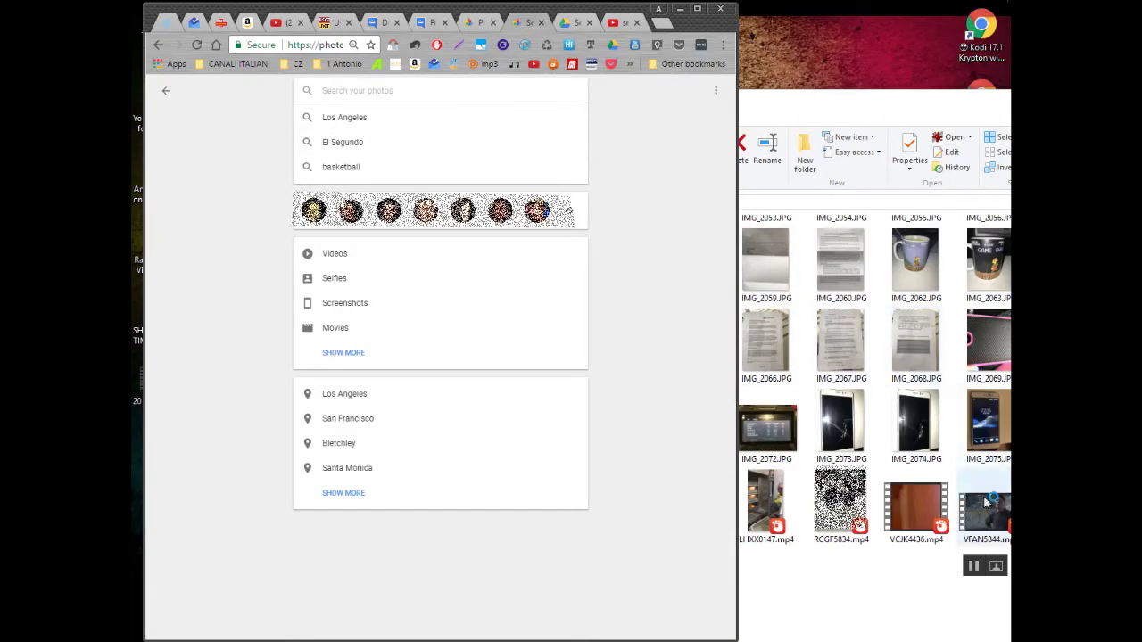
{"action": "left_click", "coordinate": [764, 442]}
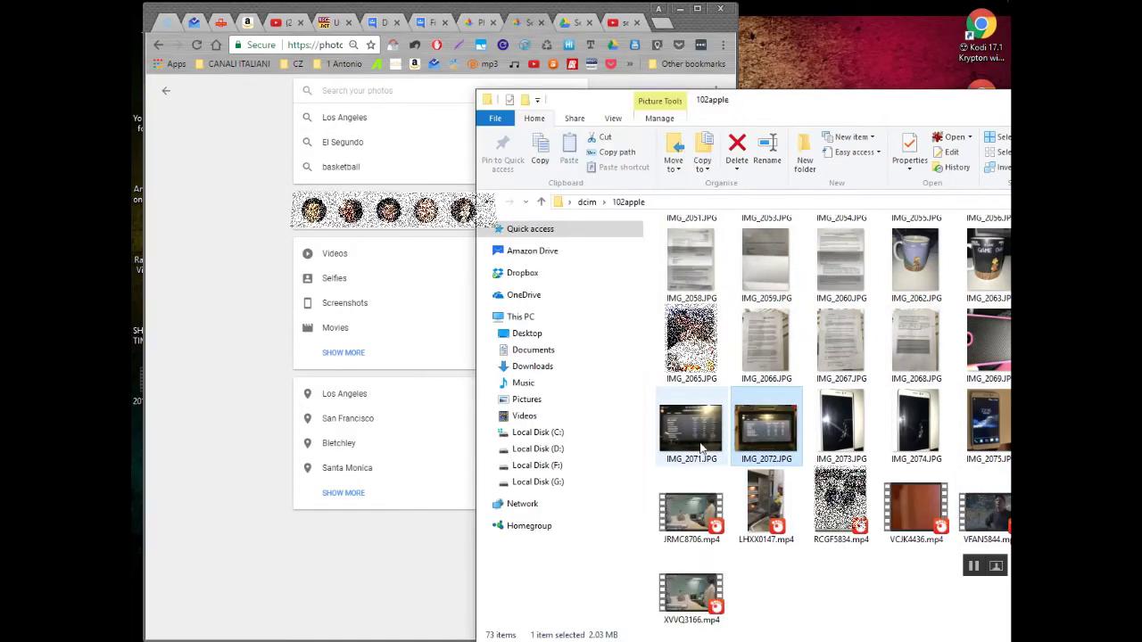
Step: Select and copy the full file name IMG_2071.JPG in File Explorer
{"action": "left_click", "coordinate": [701, 449]}
{"action": "left_click", "coordinate": [685, 458]}
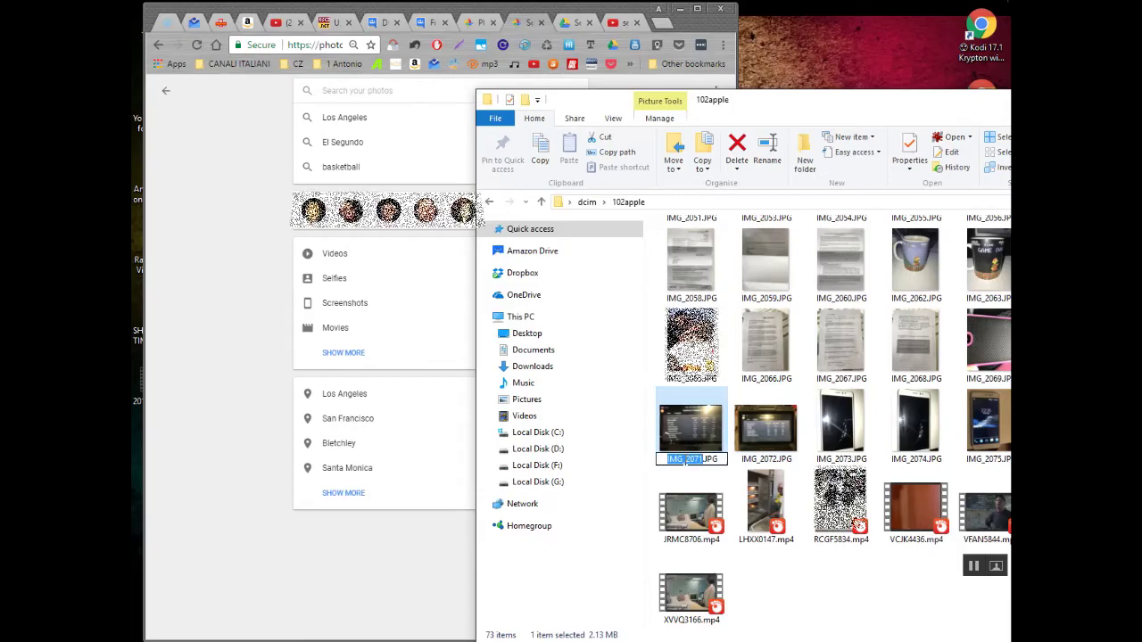
{"action": "left_click_drag", "start_coordinate": [682, 459], "coordinate": [666, 458]}
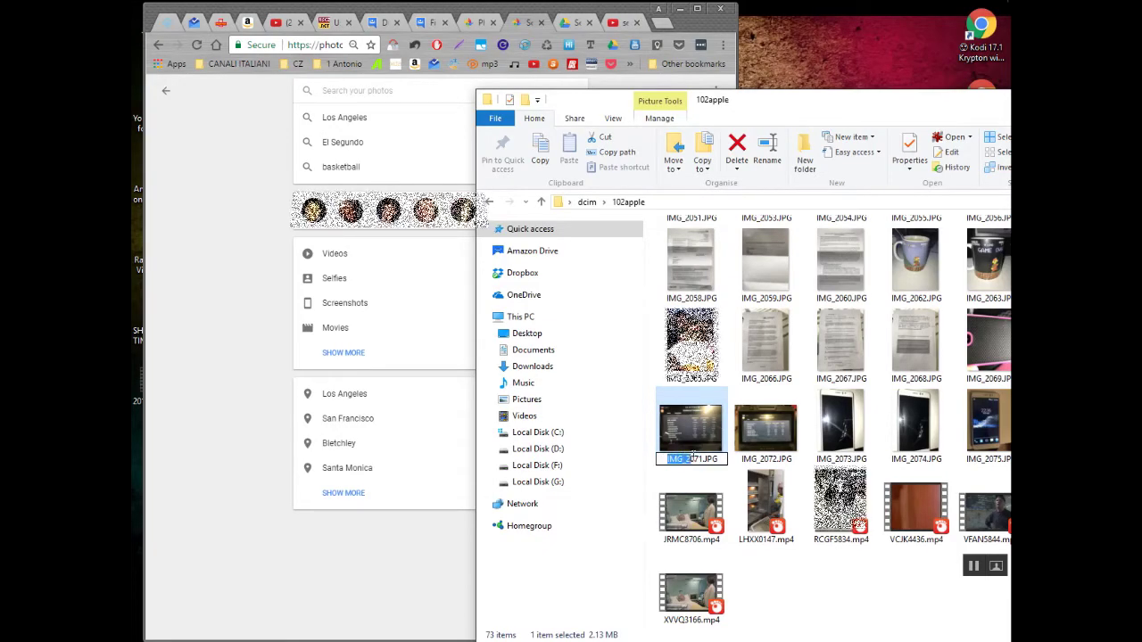
{"action": "right_click", "coordinate": [718, 457]}
{"action": "left_click", "coordinate": [785, 310]}
{"action": "key", "text": "super+c"}
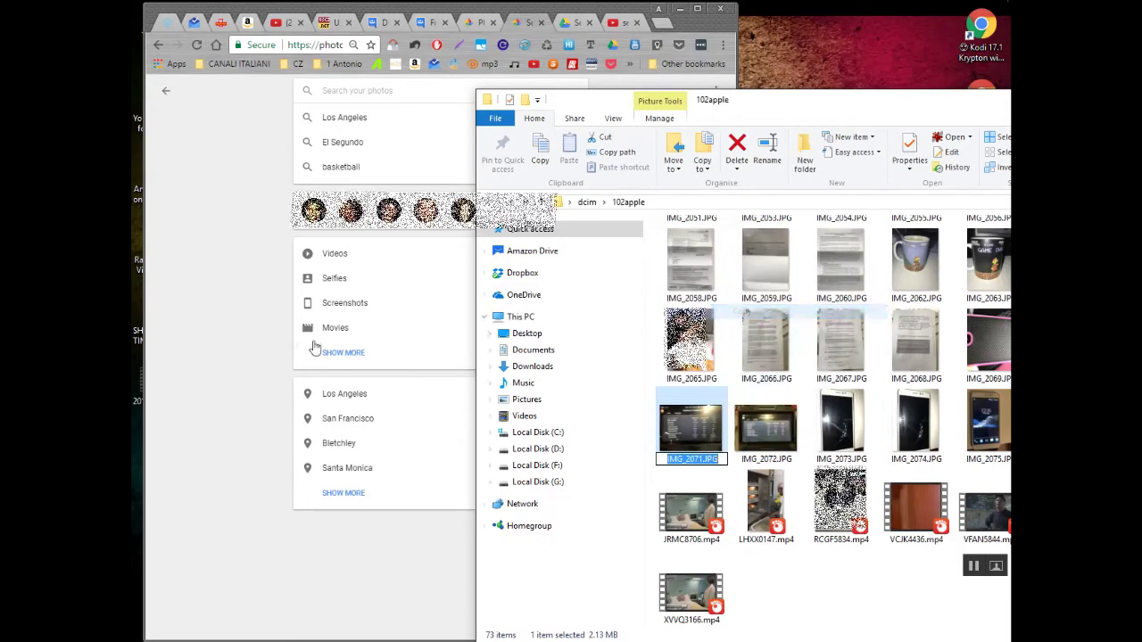
Step: Search Google Photos for IMG2071.JPG, the copied name minus its underscore
{"action": "left_click", "coordinate": [314, 347]}
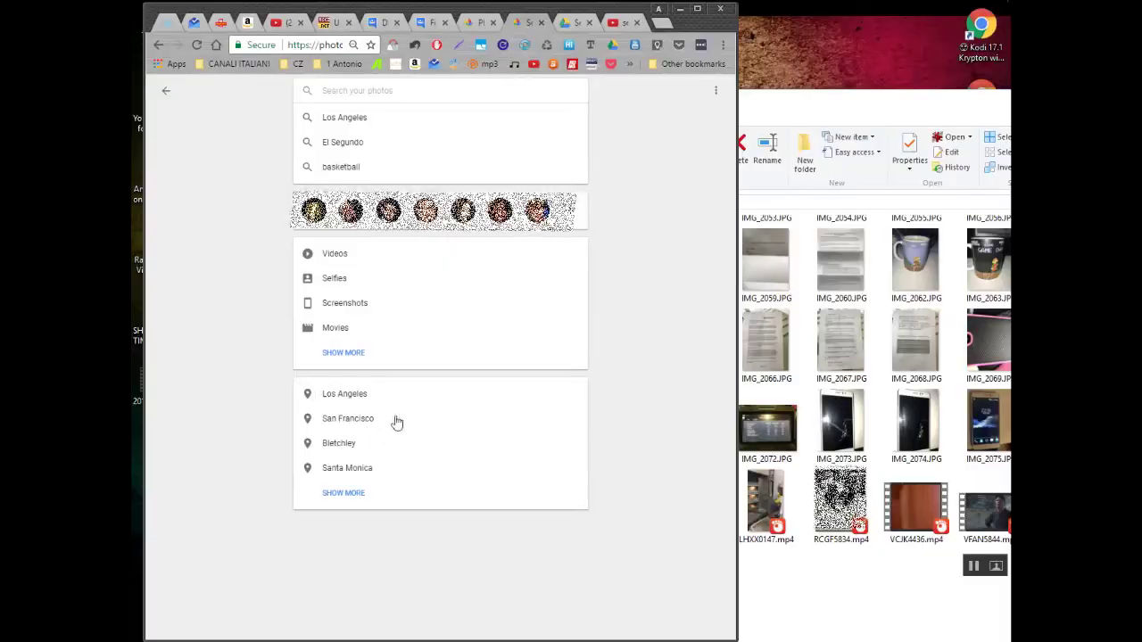
{"action": "right_click", "coordinate": [378, 91]}
{"action": "left_click", "coordinate": [419, 183]}
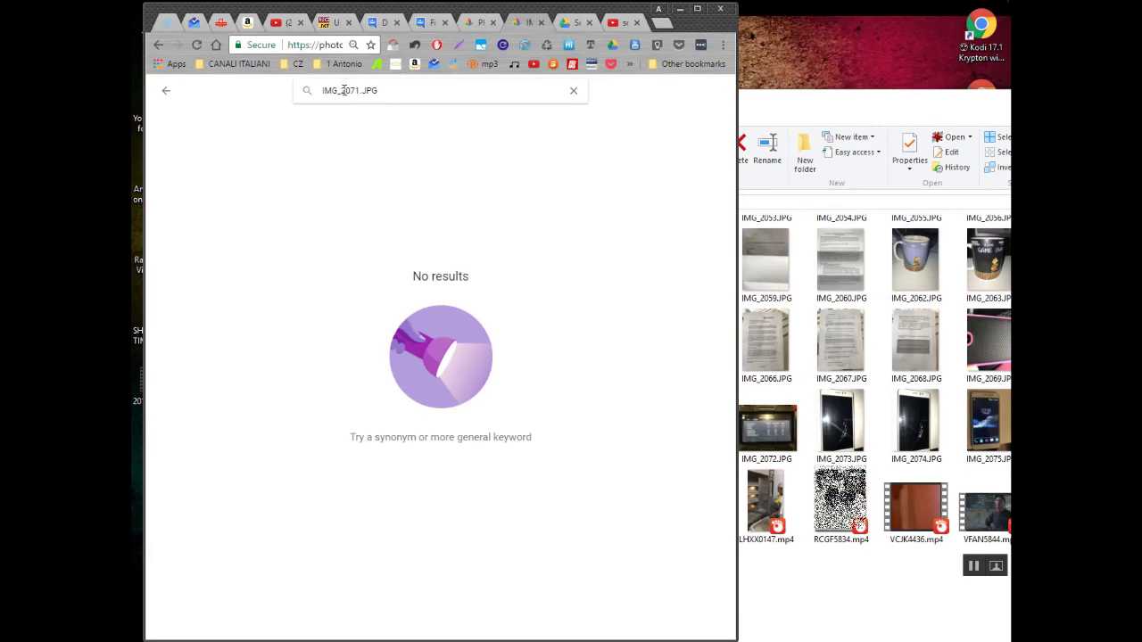
{"action": "key", "text": "BackSpace"}
{"action": "key", "text": "Return"}
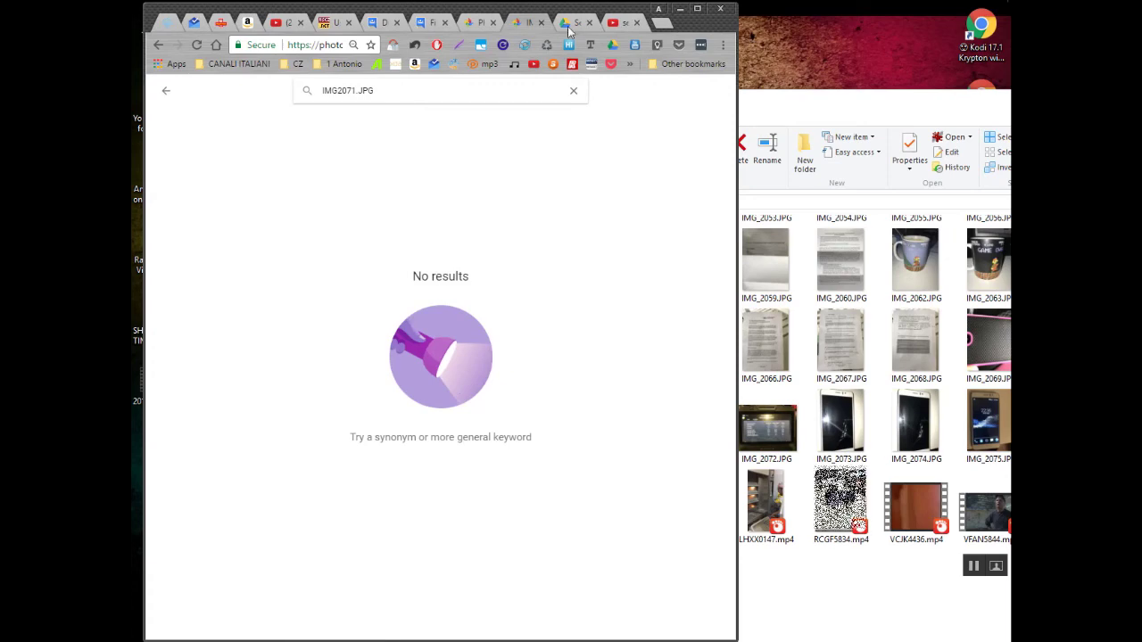
{"action": "left_click", "coordinate": [568, 30]}
{"action": "left_click", "coordinate": [434, 94]}
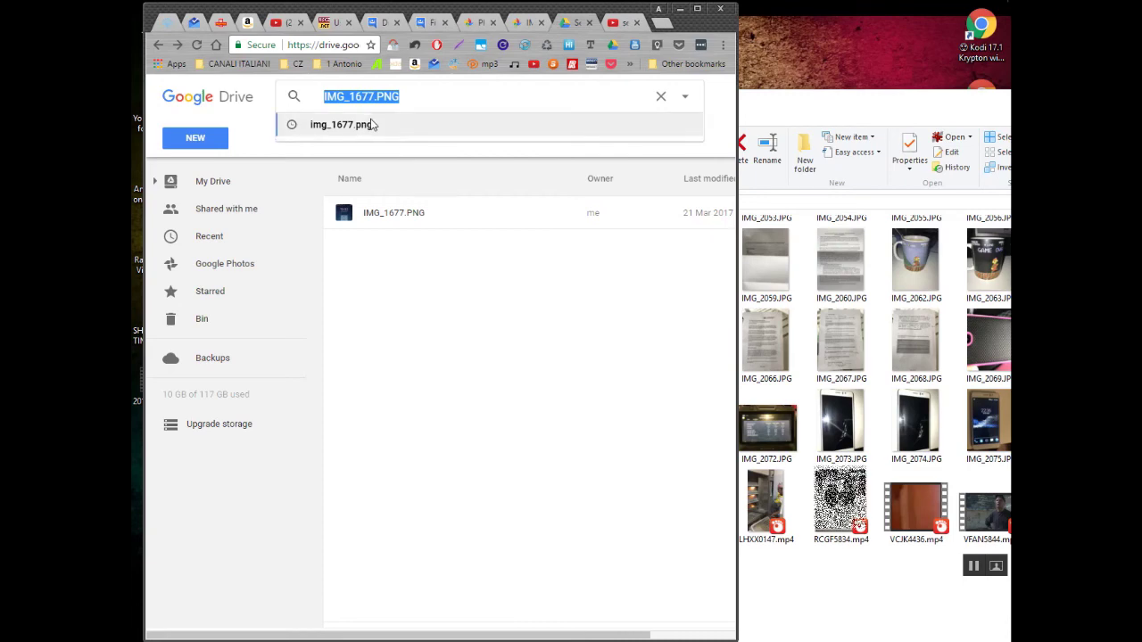
Step: Search Google Drive for IMG_2071.JPG, then view that photo's details in Google Photos
{"action": "type", "text": "IMG_2071.JPG"}
{"action": "key", "text": "Return"}
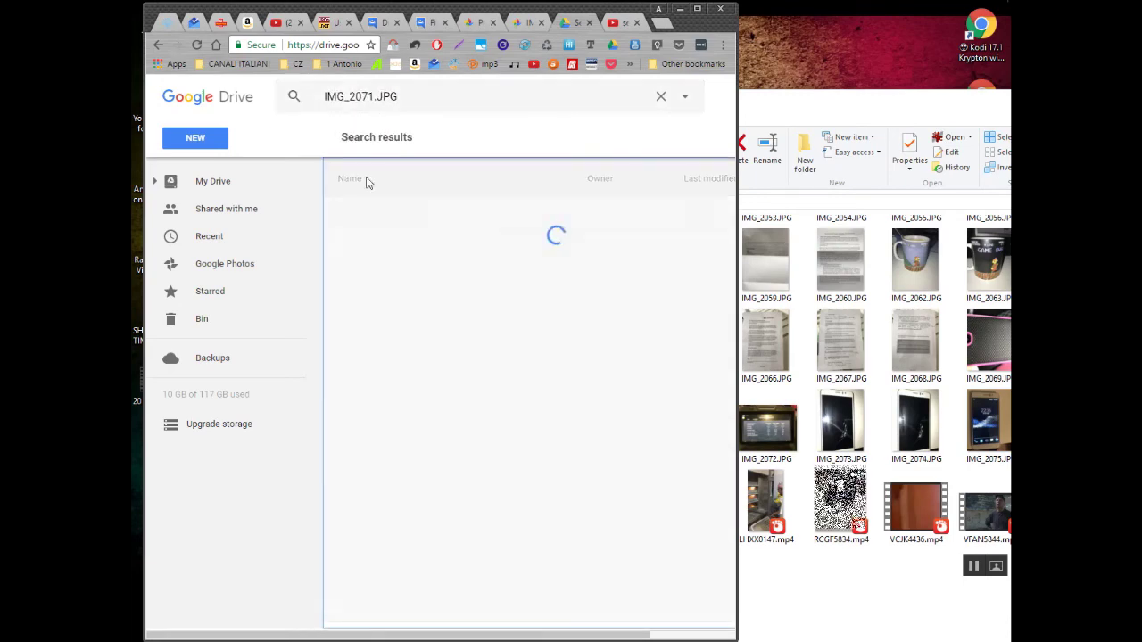
{"action": "left_click", "coordinate": [521, 23]}
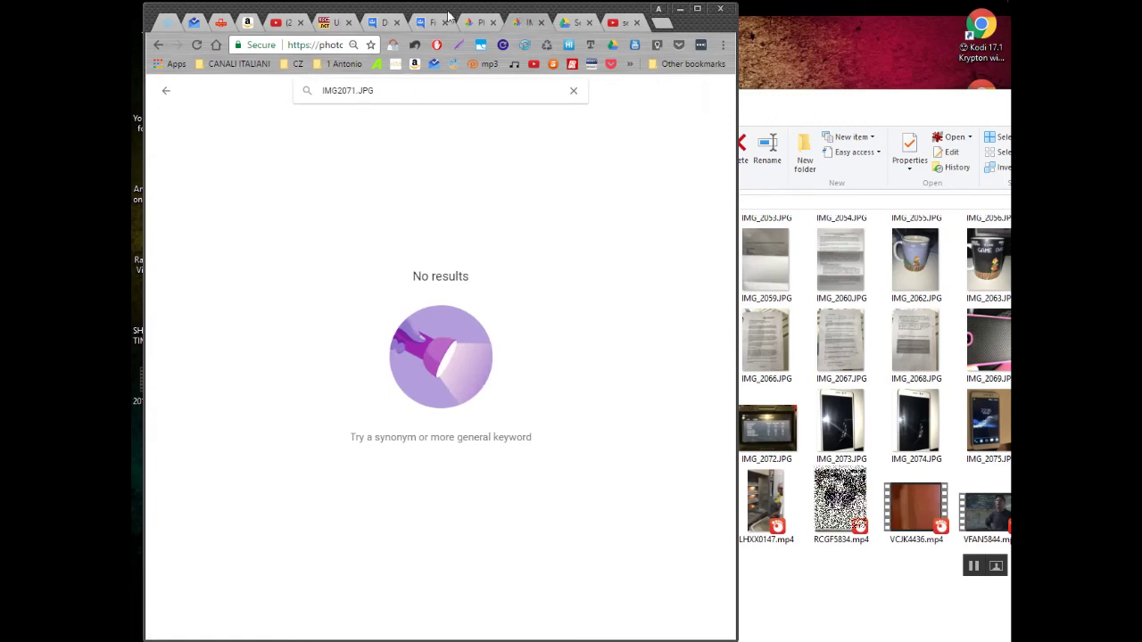
{"action": "left_click", "coordinate": [487, 25]}
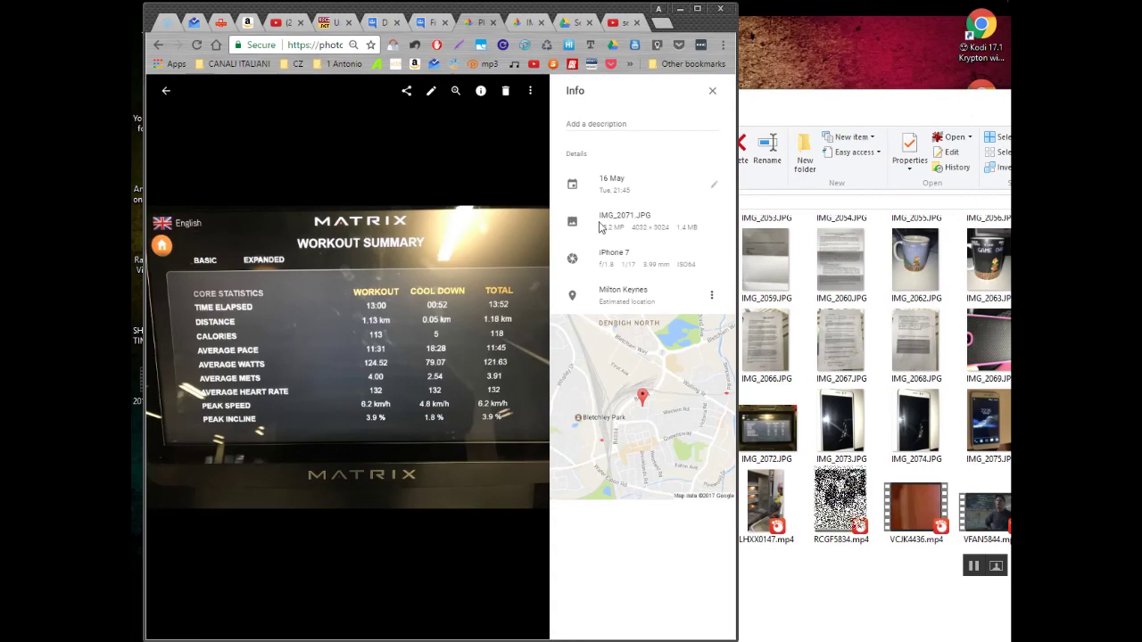
Step: Highlight the photo's filename in Photos and open IMG_2071.JPG's Properties in File Explorer
{"action": "left_click_drag", "start_coordinate": [600, 215], "coordinate": [662, 215]}
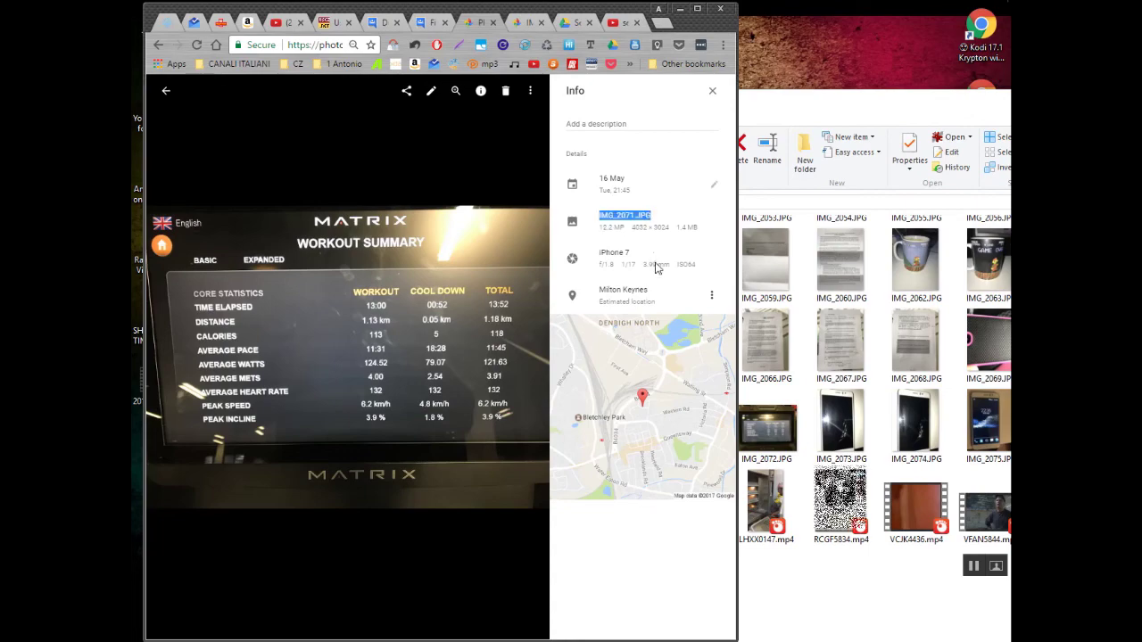
{"action": "left_click", "coordinate": [704, 415]}
{"action": "right_click", "coordinate": [715, 419]}
{"action": "mouse_move", "coordinate": [719, 426]}
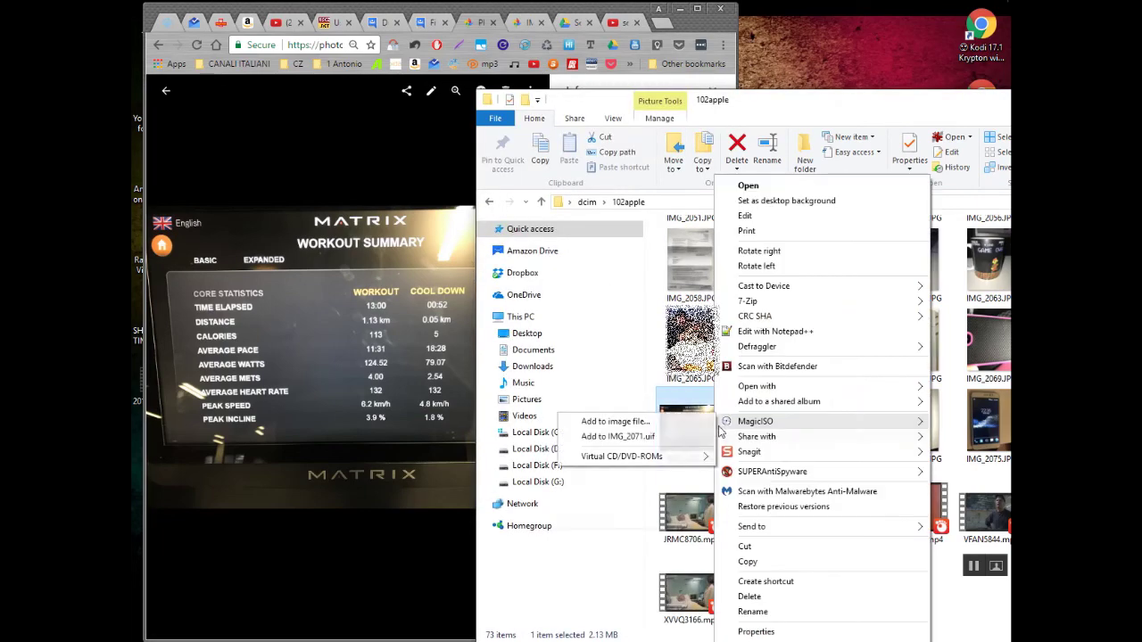
{"action": "left_click", "coordinate": [756, 631]}
{"action": "left_click_drag", "start_coordinate": [813, 256], "coordinate": [816, 235]}
Step: Select the name in IMG_2071.JPG's Properties and compare it with the Drive and Photos results
{"action": "left_click", "coordinate": [306, 268]}
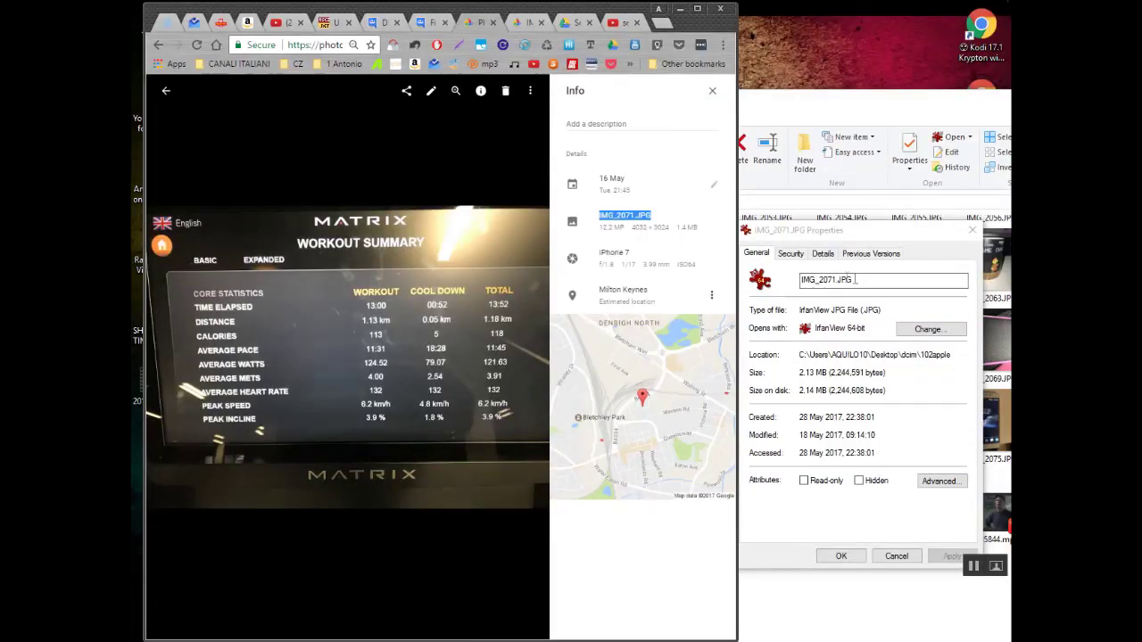
{"action": "left_click", "coordinate": [866, 280]}
{"action": "left_click_drag", "start_coordinate": [866, 280], "coordinate": [792, 284]}
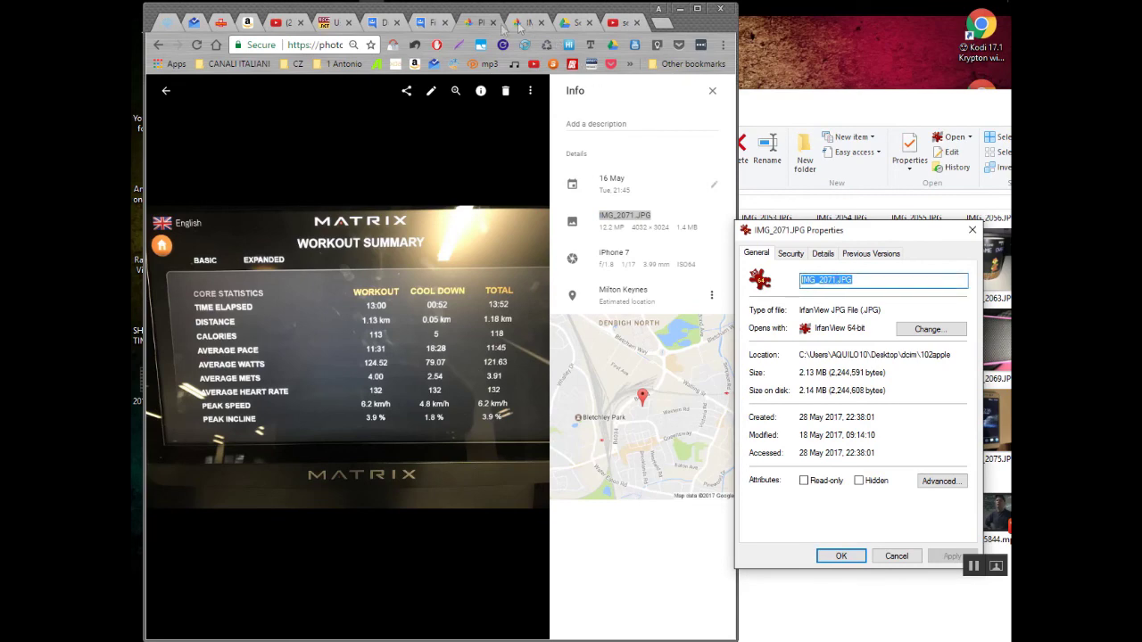
{"action": "left_click", "coordinate": [564, 22]}
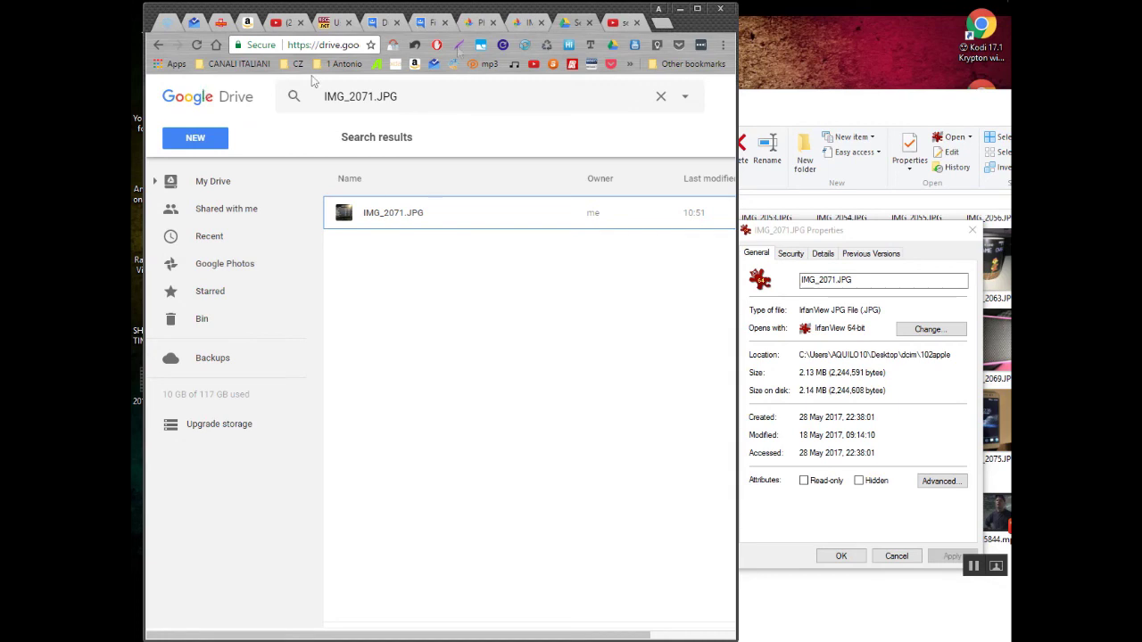
{"action": "left_click", "coordinate": [519, 23]}
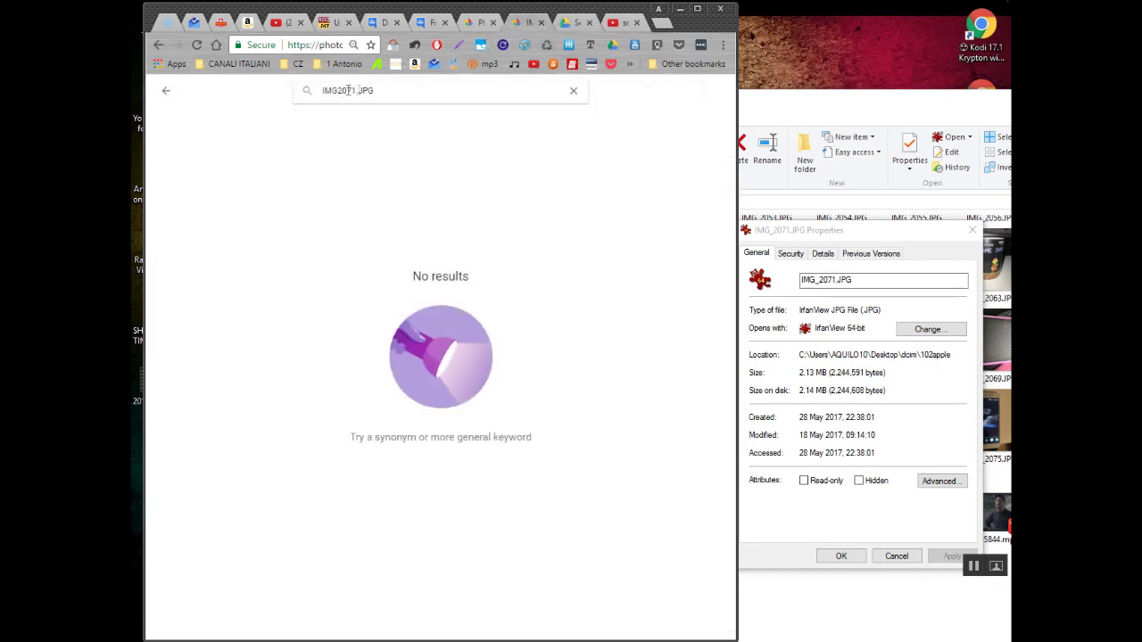
Step: Search Google Photos for 'IMG2071', then 'IMG2071.', to find the 16 May workout photo
{"action": "left_click", "coordinate": [401, 91]}
{"action": "key", "text": "BackSpace"}
{"action": "key", "text": "BackSpace"}
{"action": "key", "text": "BackSpace"}
{"action": "key", "text": "BackSpace"}
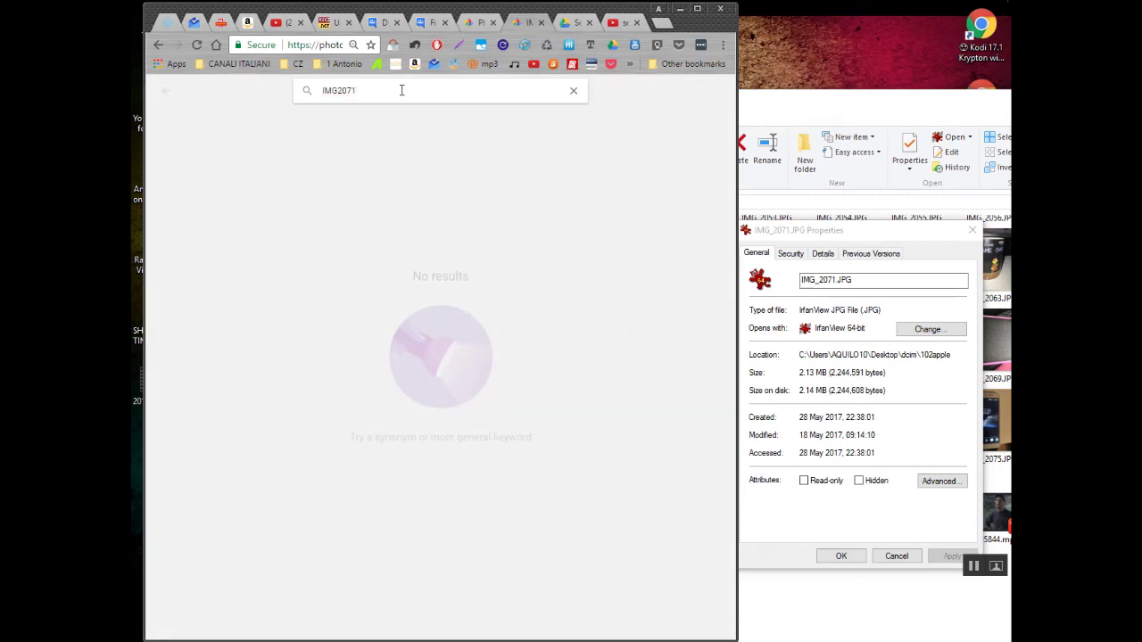
{"action": "key", "text": "Return"}
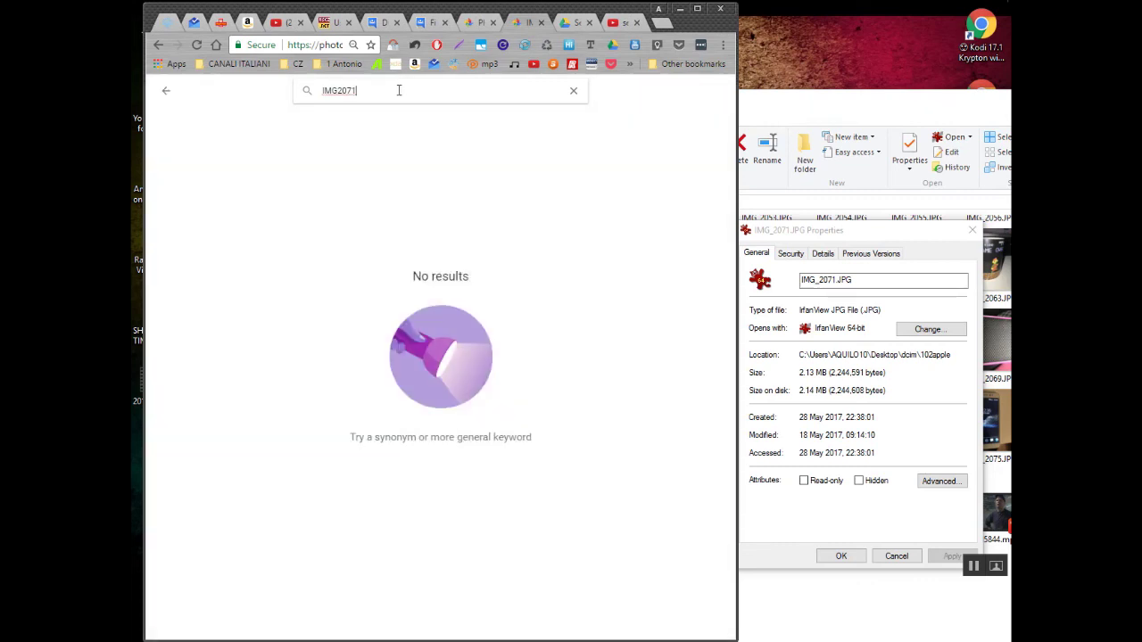
{"action": "left_click", "coordinate": [398, 90]}
{"action": "type", "text": "."}
{"action": "key", "text": "Return"}
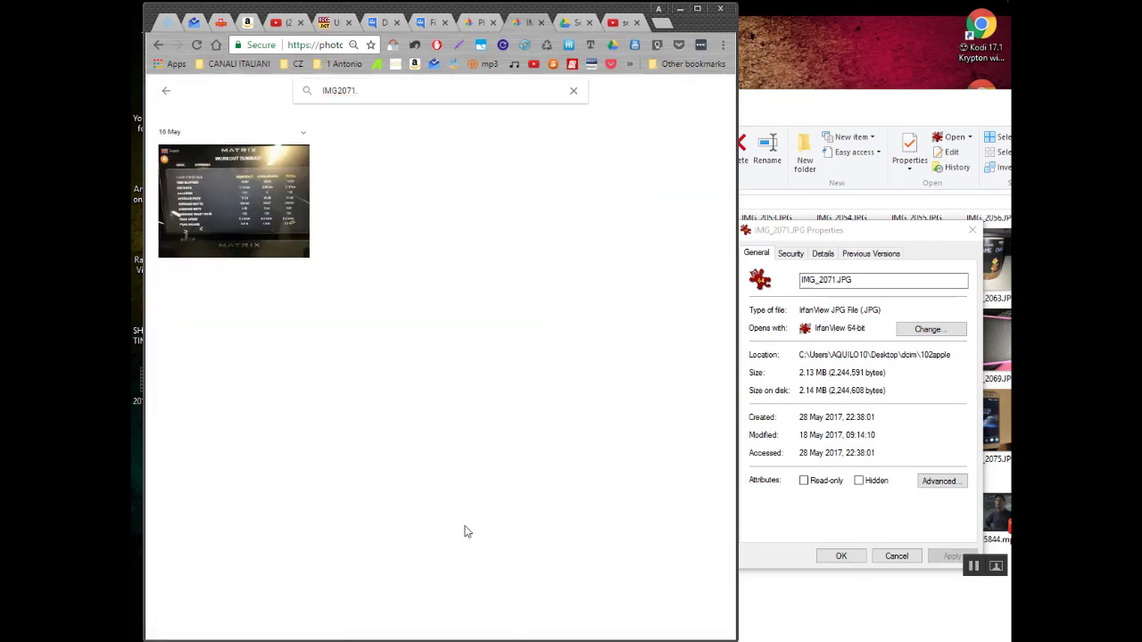
Step: Minimize Chrome, maximize the photo folder window, then clear everything to the desktop
{"action": "left_click", "coordinate": [680, 11]}
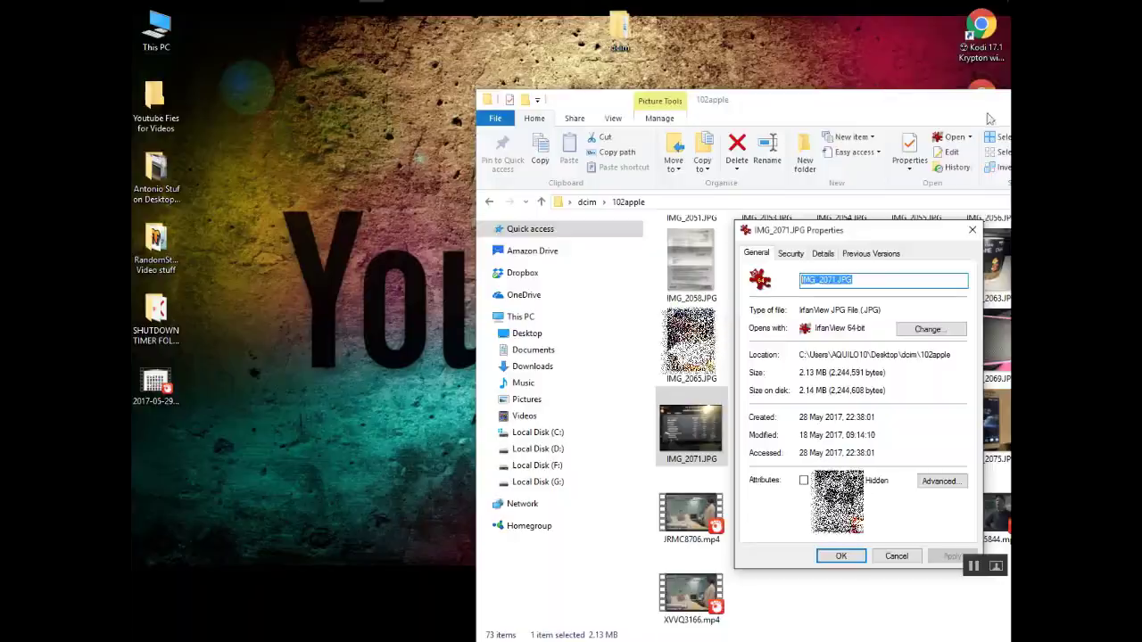
{"action": "double_click", "coordinate": [903, 92]}
{"action": "key", "text": "super+d"}
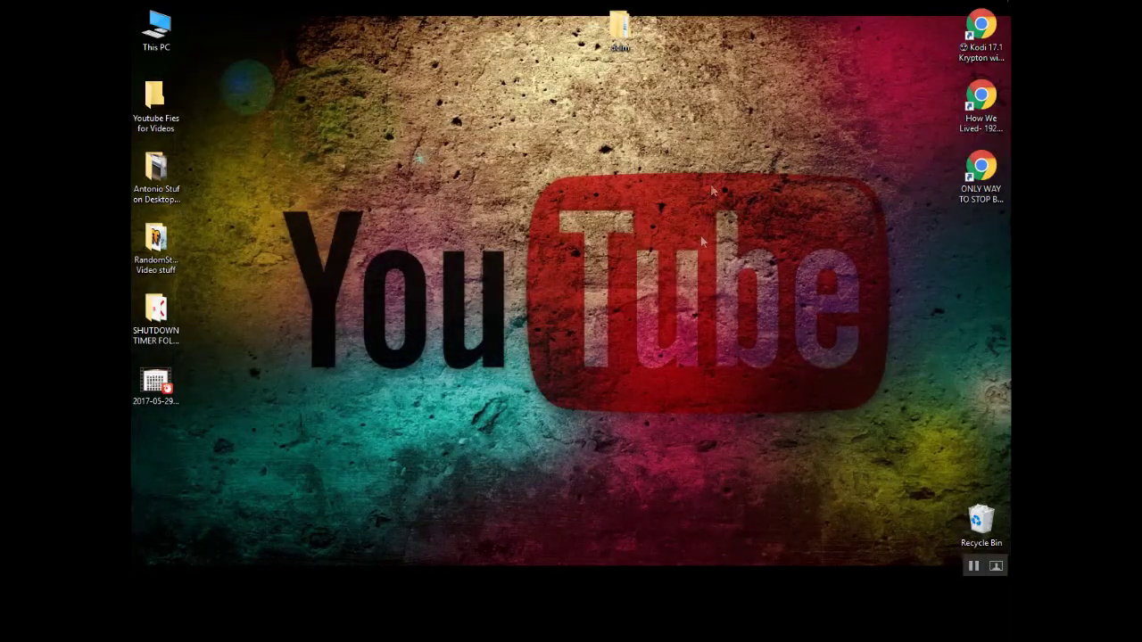